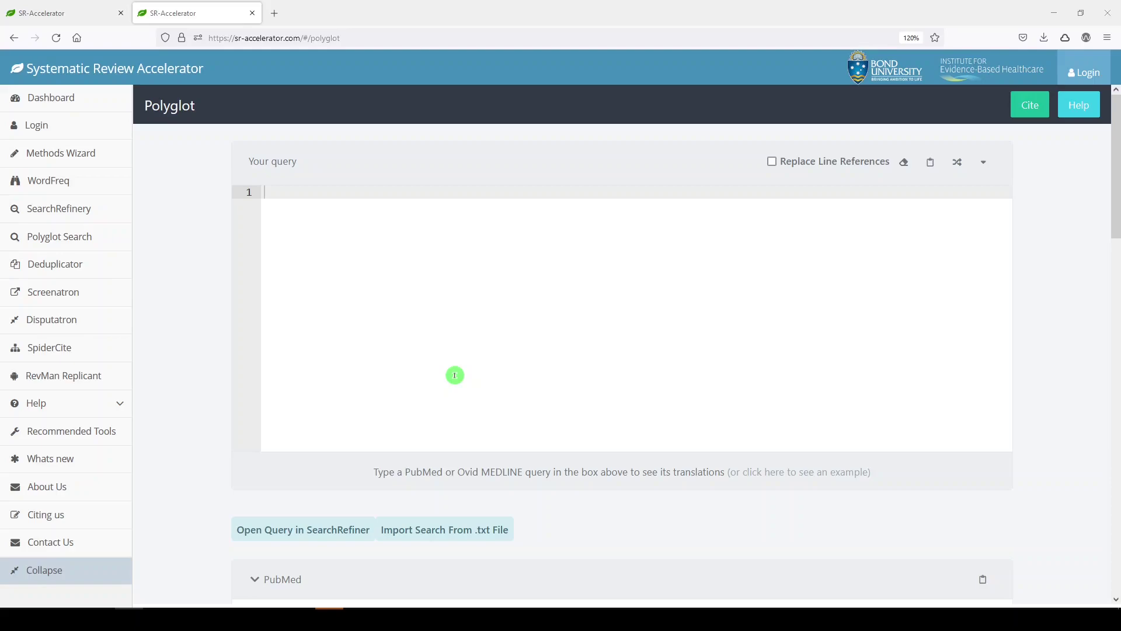
- Open the Polyglot help guide in a new tab
{"action": "scroll", "coordinate": [455, 375], "scroll_direction": "down", "scroll_amount": 5}
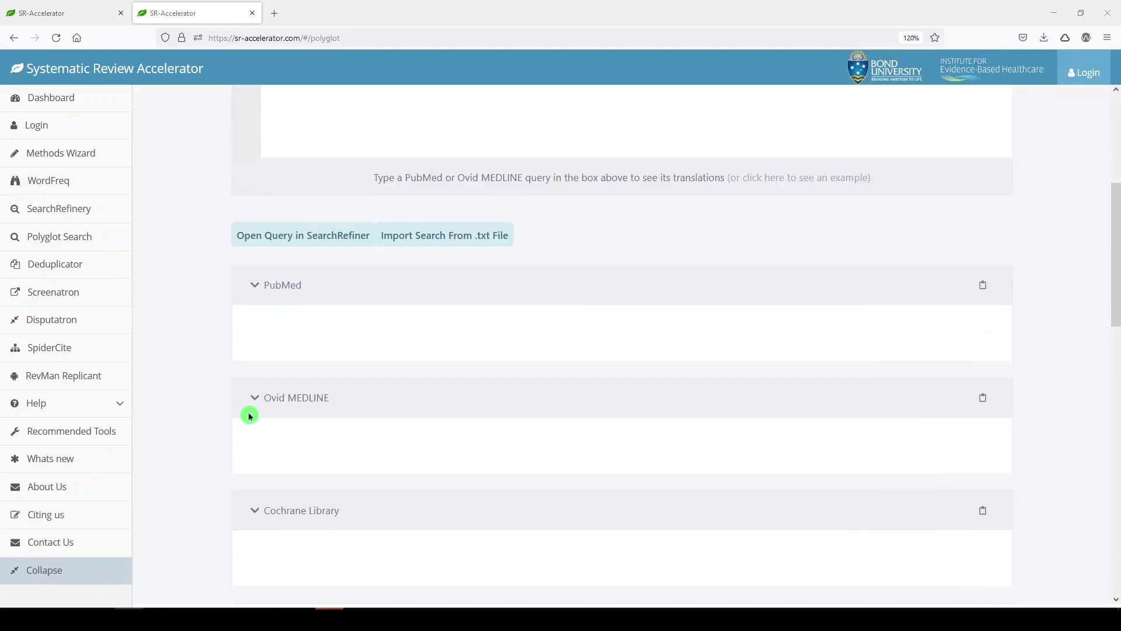
{"action": "scroll", "coordinate": [250, 416], "scroll_direction": "up", "scroll_amount": 4}
{"action": "scroll", "coordinate": [250, 416], "scroll_direction": "up", "scroll_amount": 2}
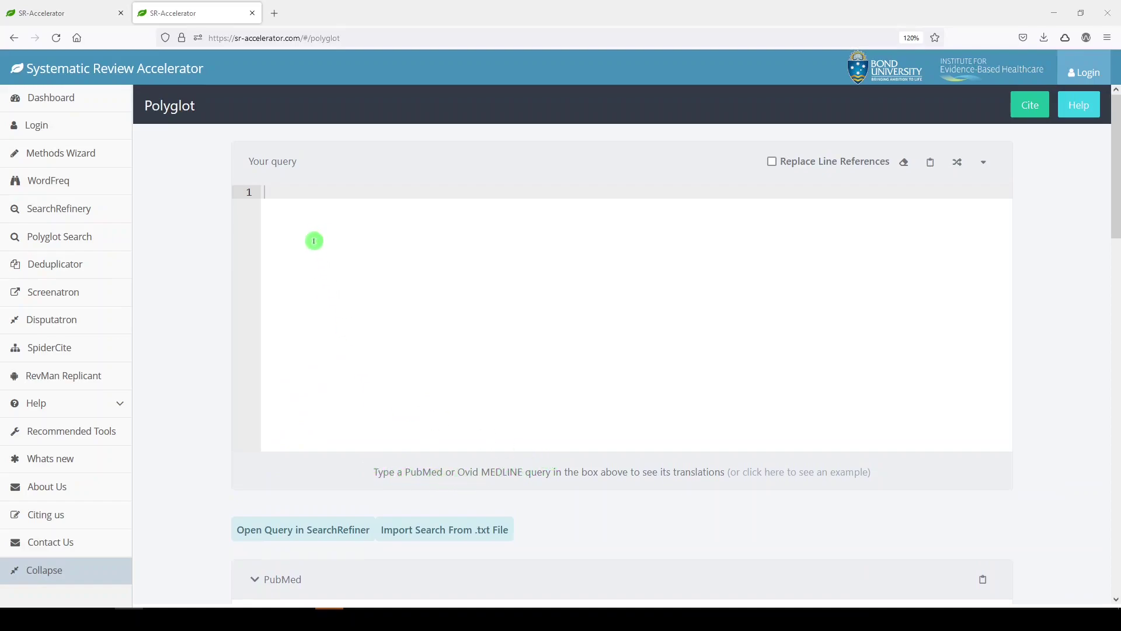
{"action": "scroll", "coordinate": [270, 461], "scroll_direction": "down", "scroll_amount": 10}
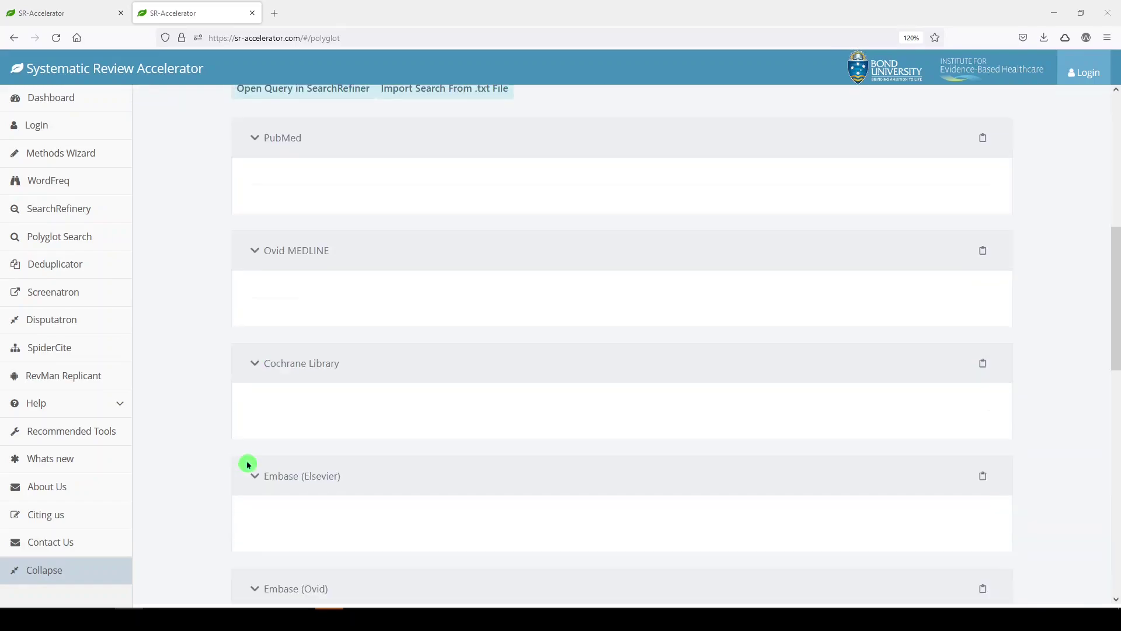
{"action": "scroll", "coordinate": [236, 474], "scroll_direction": "down", "scroll_amount": 4}
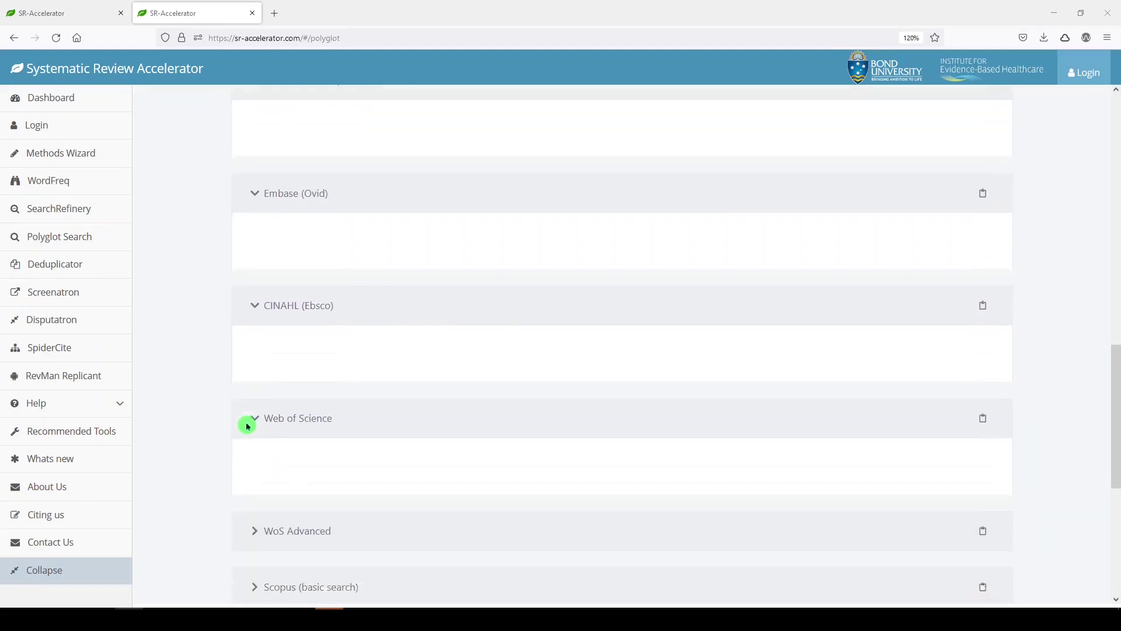
{"action": "scroll", "coordinate": [241, 431], "scroll_direction": "down", "scroll_amount": 3}
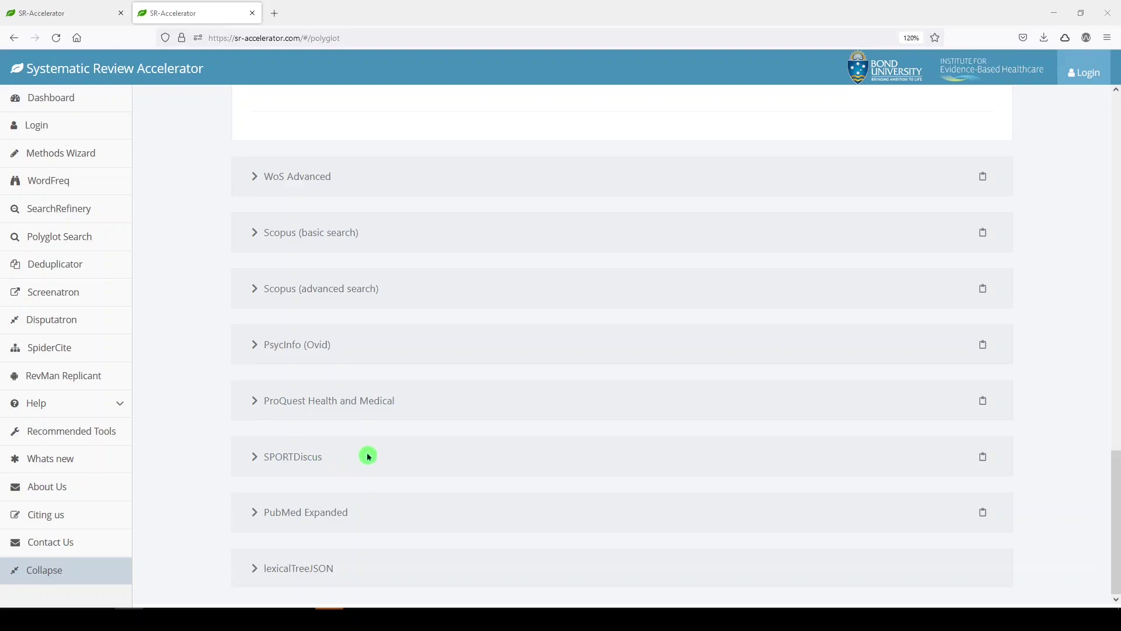
{"action": "scroll", "coordinate": [369, 457], "scroll_direction": "up", "scroll_amount": 20}
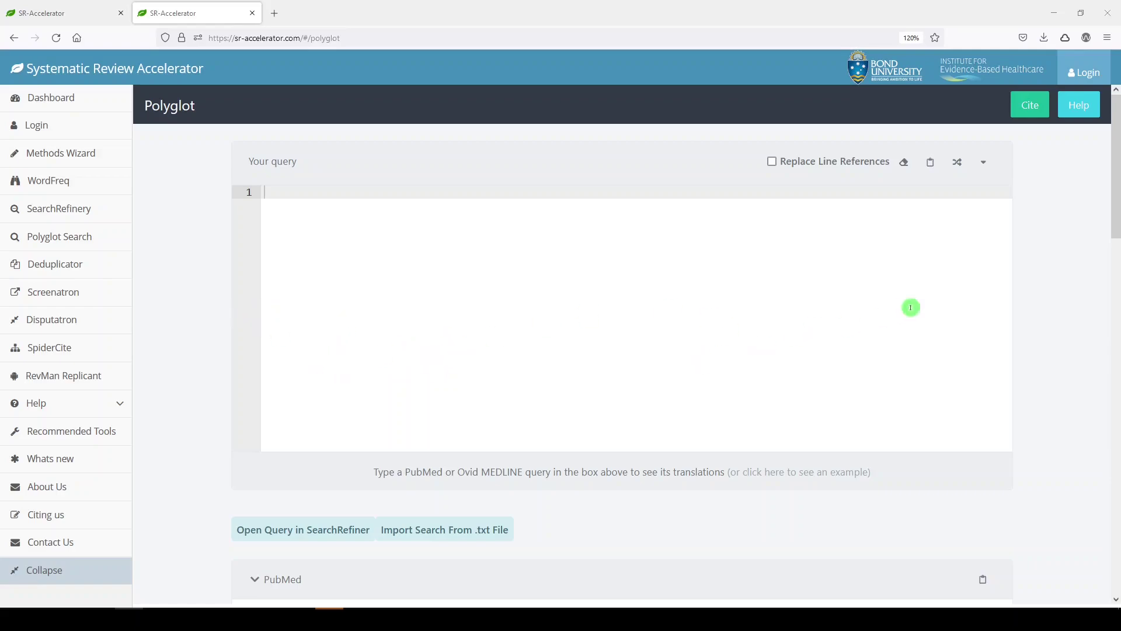
{"action": "left_click", "coordinate": [1080, 107]}
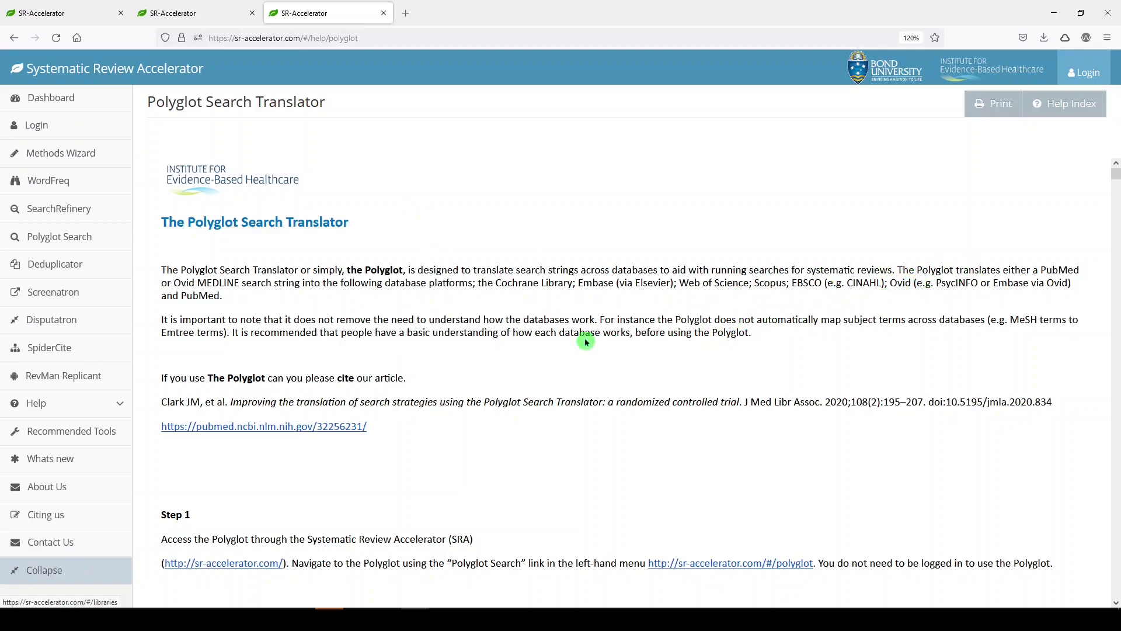
- Highlight the note about not mapping subject terms, then the Polyglot citation and its PubMed link
{"action": "left_click_drag", "start_coordinate": [603, 320], "coordinate": [991, 320]}
{"action": "left_click", "coordinate": [573, 438]}
{"action": "left_click_drag", "start_coordinate": [392, 429], "coordinate": [156, 425]}
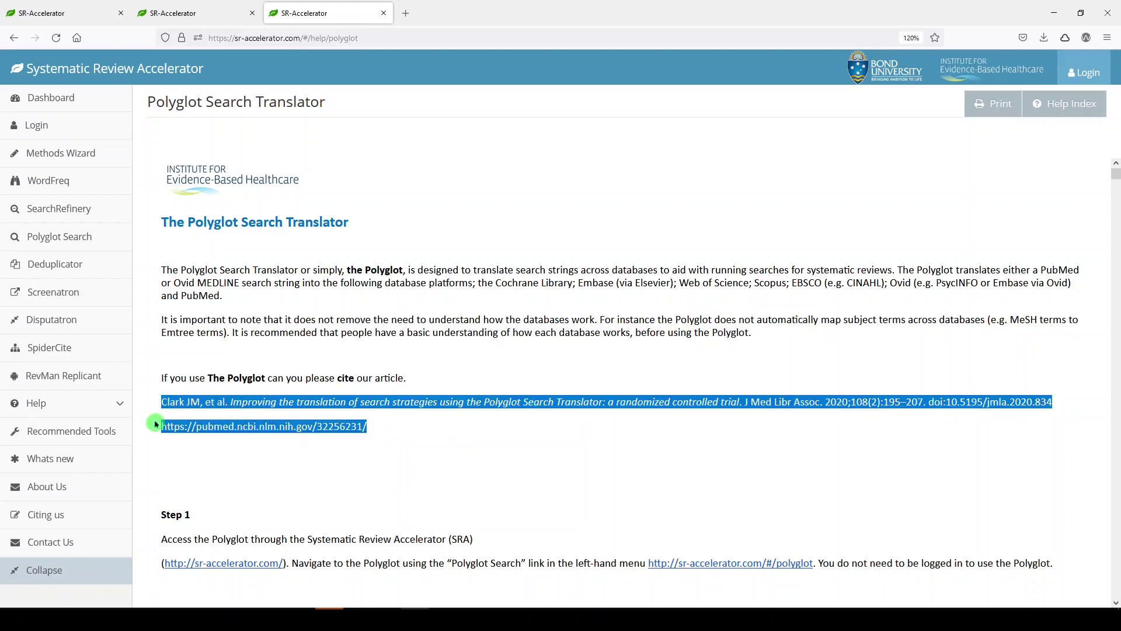
{"action": "left_click", "coordinate": [421, 453]}
- Scroll through the help steps and return to the Polyglot Search translator
{"action": "scroll", "coordinate": [437, 462], "scroll_direction": "down", "scroll_amount": 6}
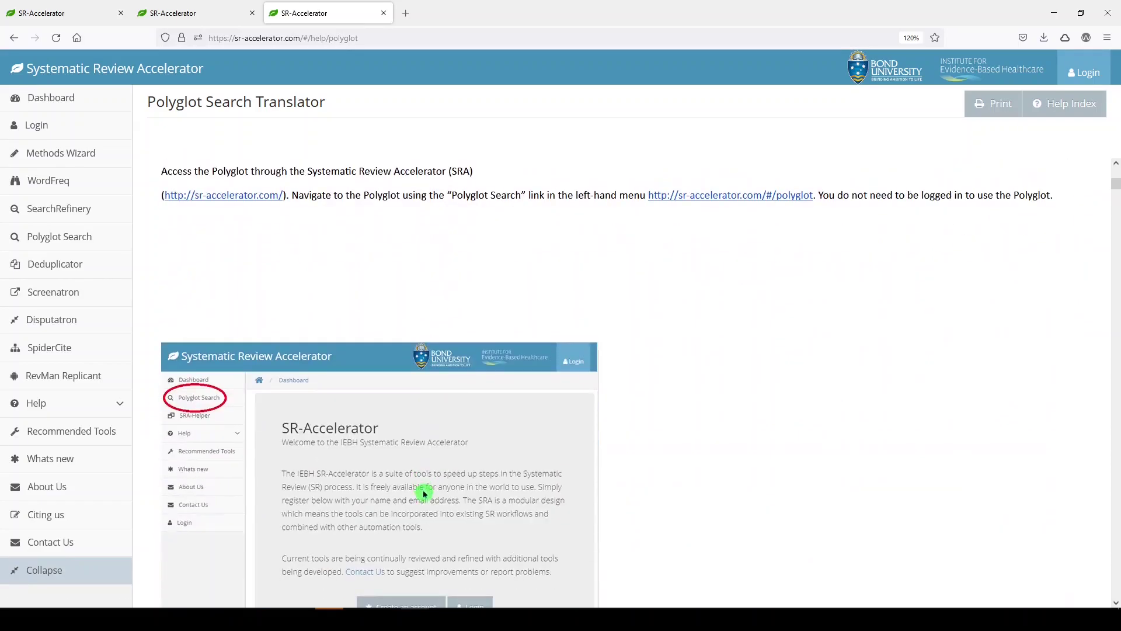
{"action": "scroll", "coordinate": [424, 493], "scroll_direction": "down", "scroll_amount": 7}
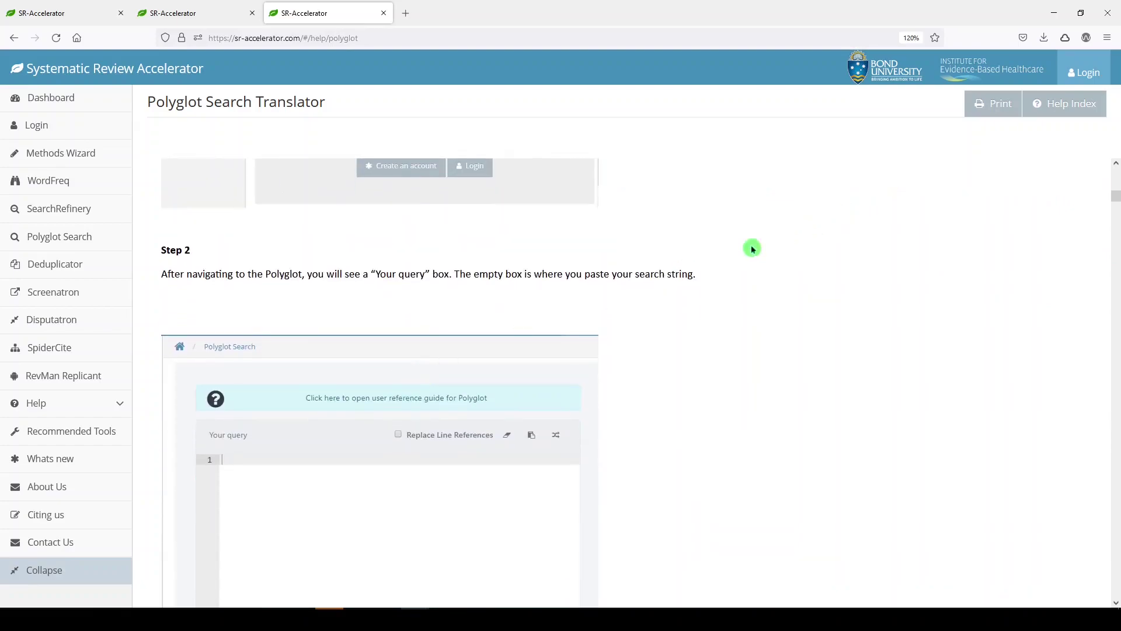
{"action": "scroll", "coordinate": [752, 249], "scroll_direction": "up", "scroll_amount": 13}
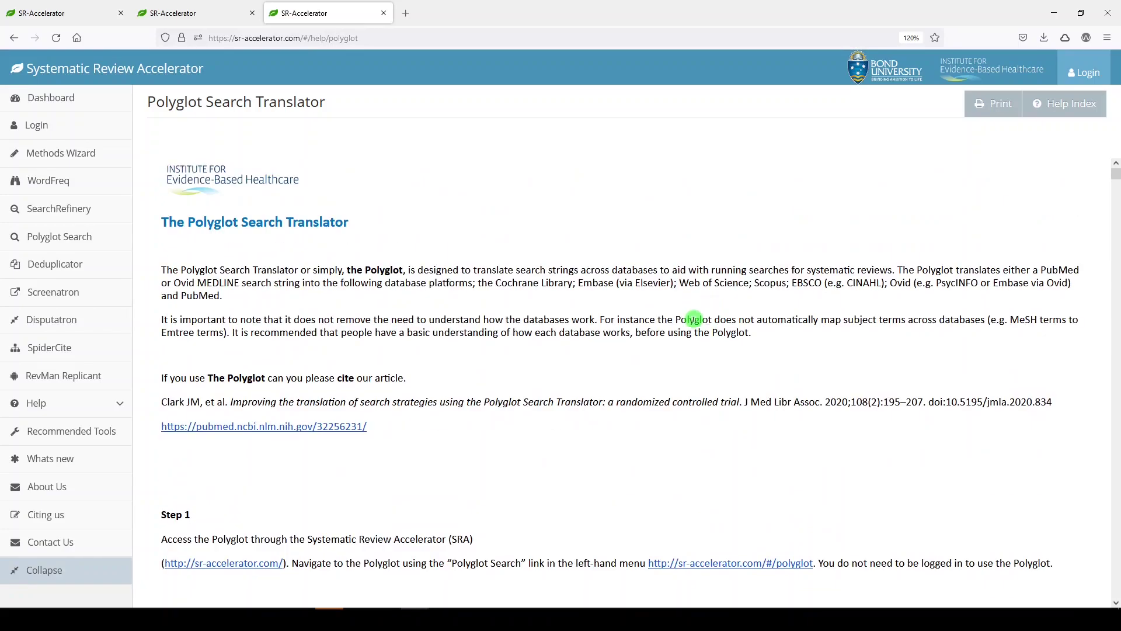
{"action": "left_click", "coordinate": [76, 238]}
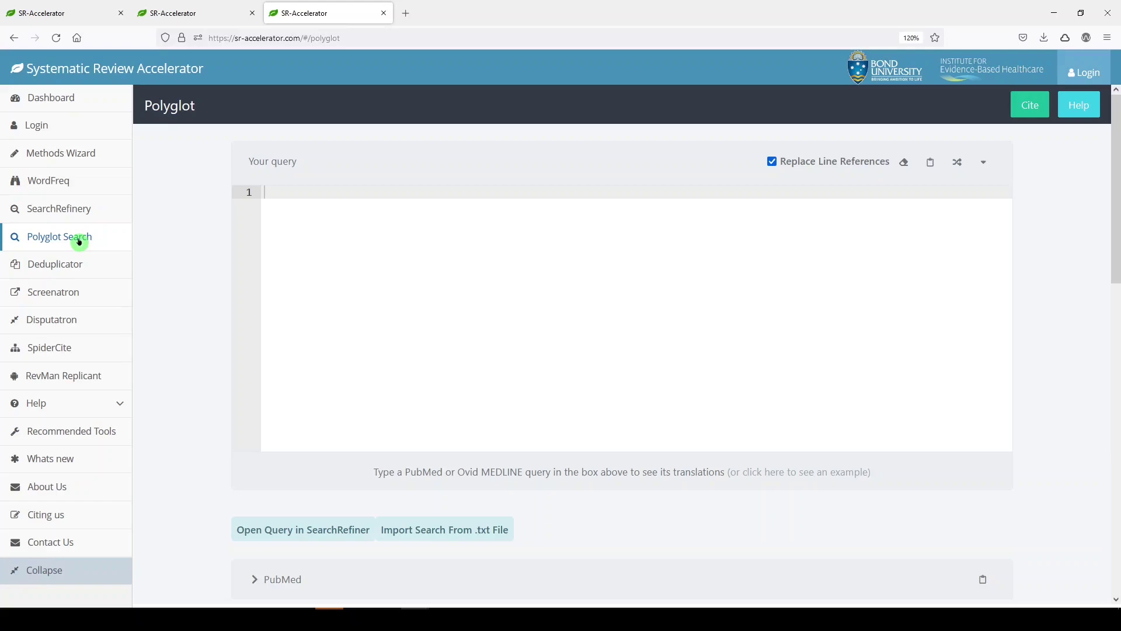
- Uncheck Replace Line References on the Polyglot page
{"action": "left_click", "coordinate": [772, 161]}
- Load a random example query, then swap in the lung diseases and posture RCT example
{"action": "left_click", "coordinate": [956, 164]}
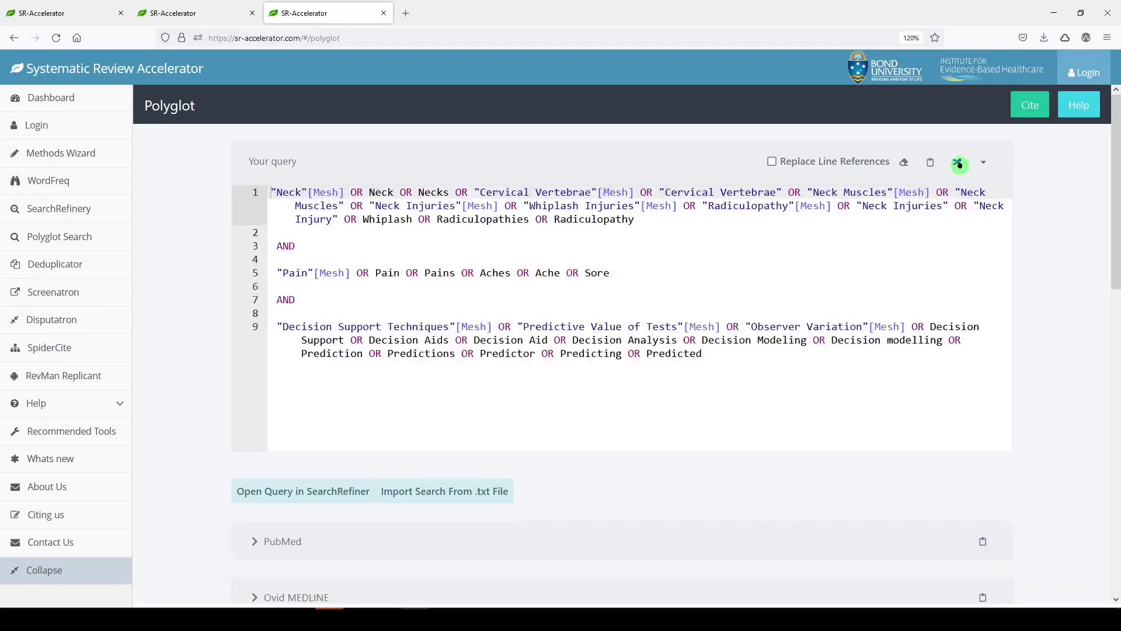
{"action": "left_click", "coordinate": [958, 162]}
{"action": "left_click", "coordinate": [658, 363]}
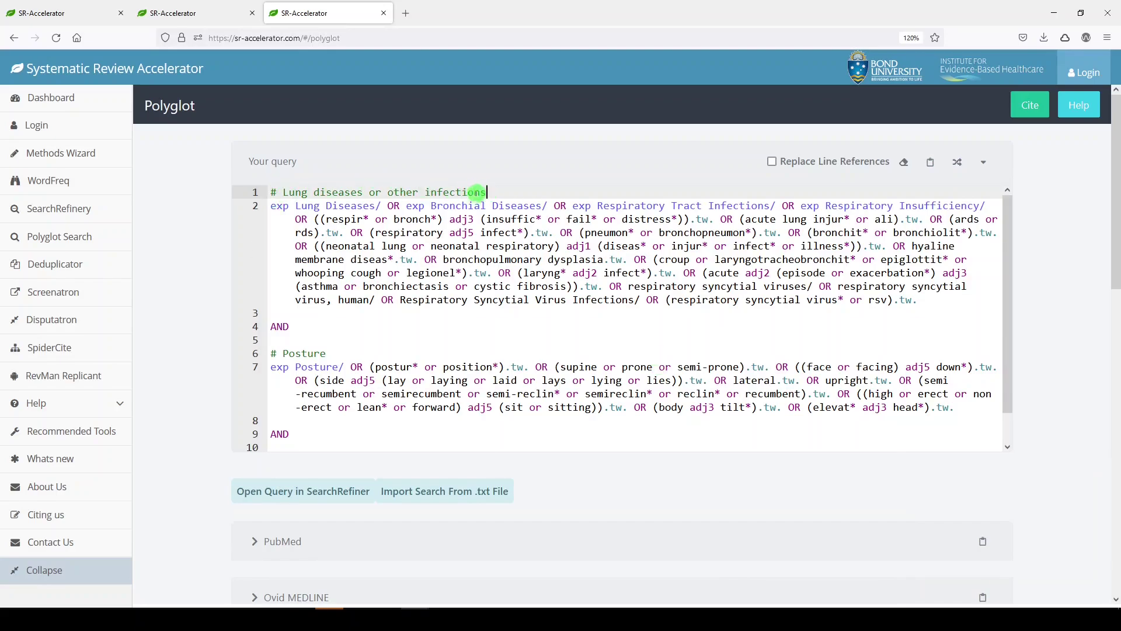
- Highlight the Lung diseases comment line, the adj3 operator and the exp Posture/ heading
{"action": "left_click_drag", "start_coordinate": [486, 192], "coordinate": [271, 192]}
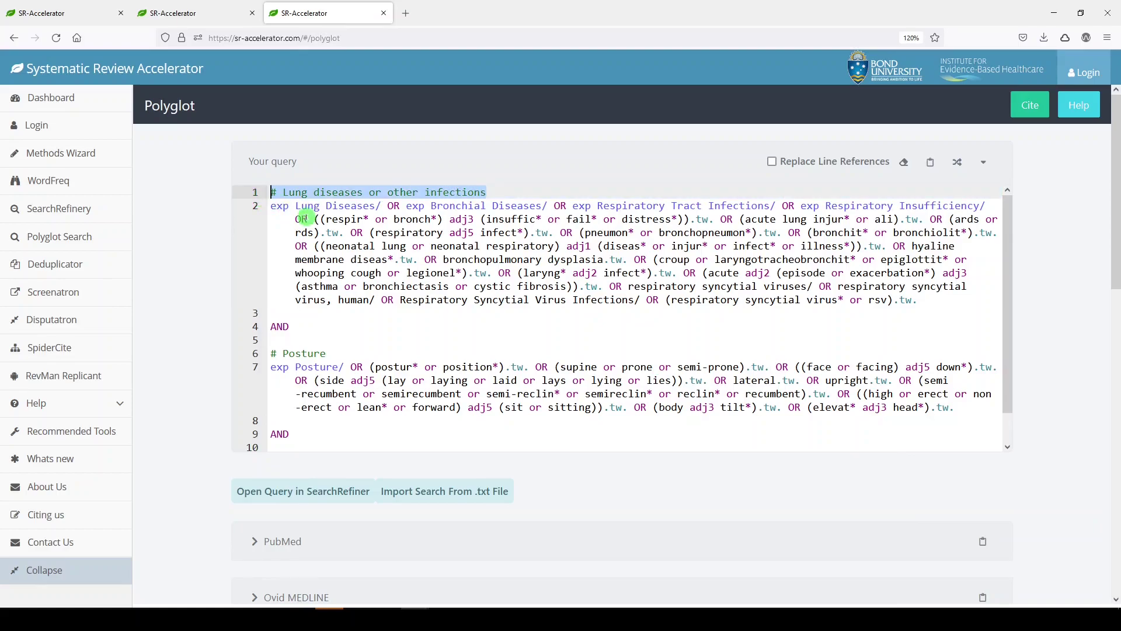
{"action": "left_click", "coordinate": [297, 219]}
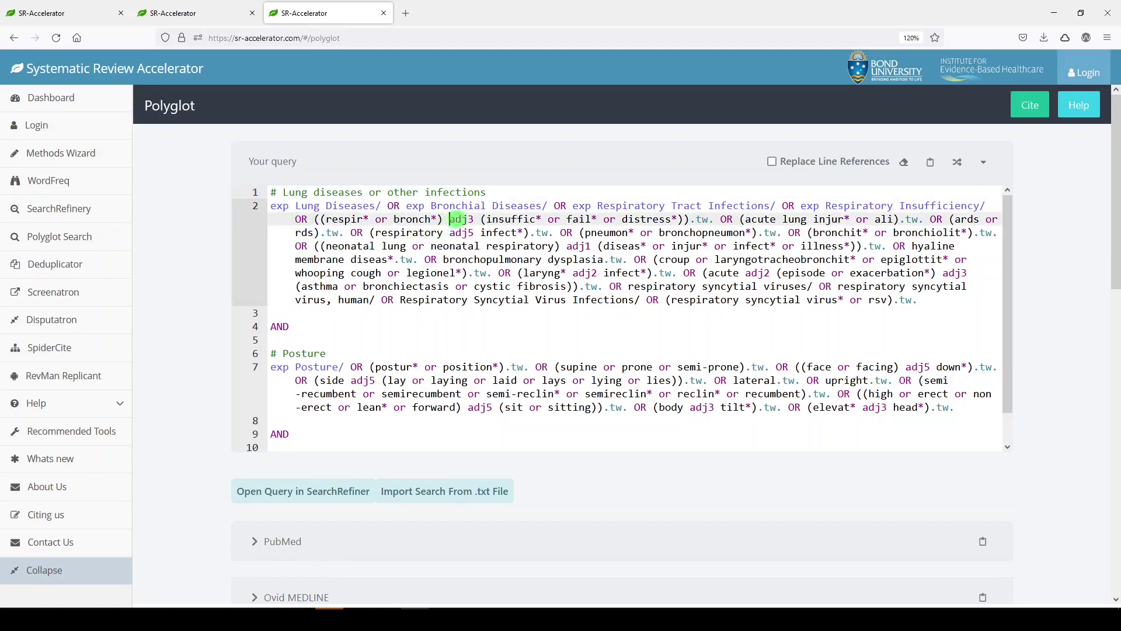
{"action": "left_click_drag", "start_coordinate": [451, 219], "coordinate": [480, 219]}
{"action": "scroll", "coordinate": [456, 292], "scroll_direction": "down", "scroll_amount": 1}
{"action": "scroll", "coordinate": [386, 362], "scroll_direction": "down", "scroll_amount": 2}
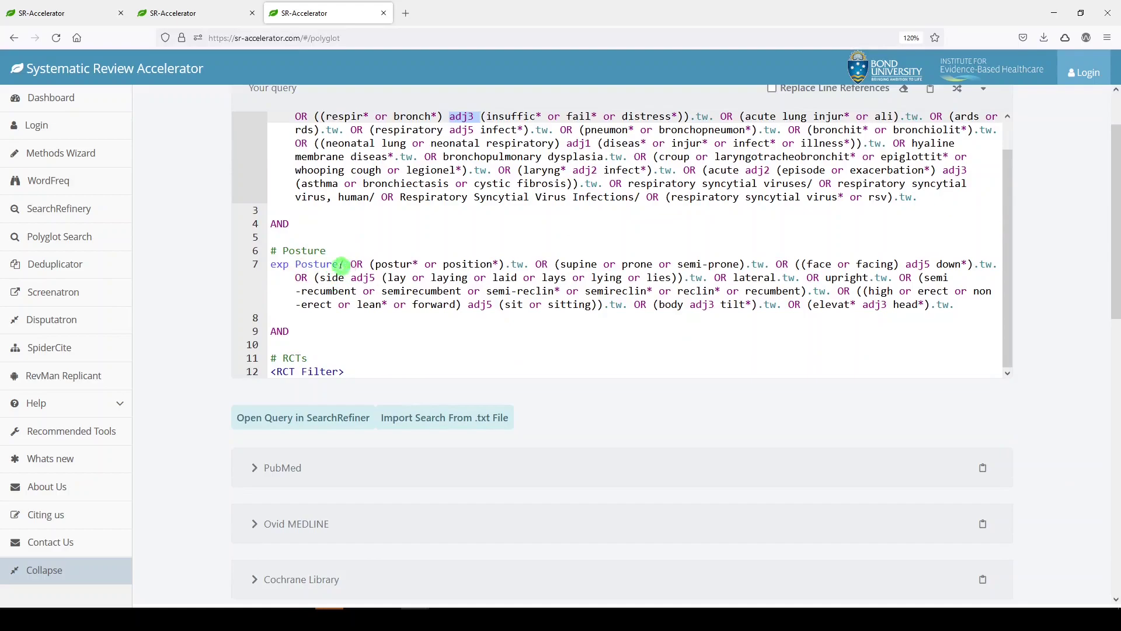
{"action": "left_click_drag", "start_coordinate": [341, 265], "coordinate": [272, 267]}
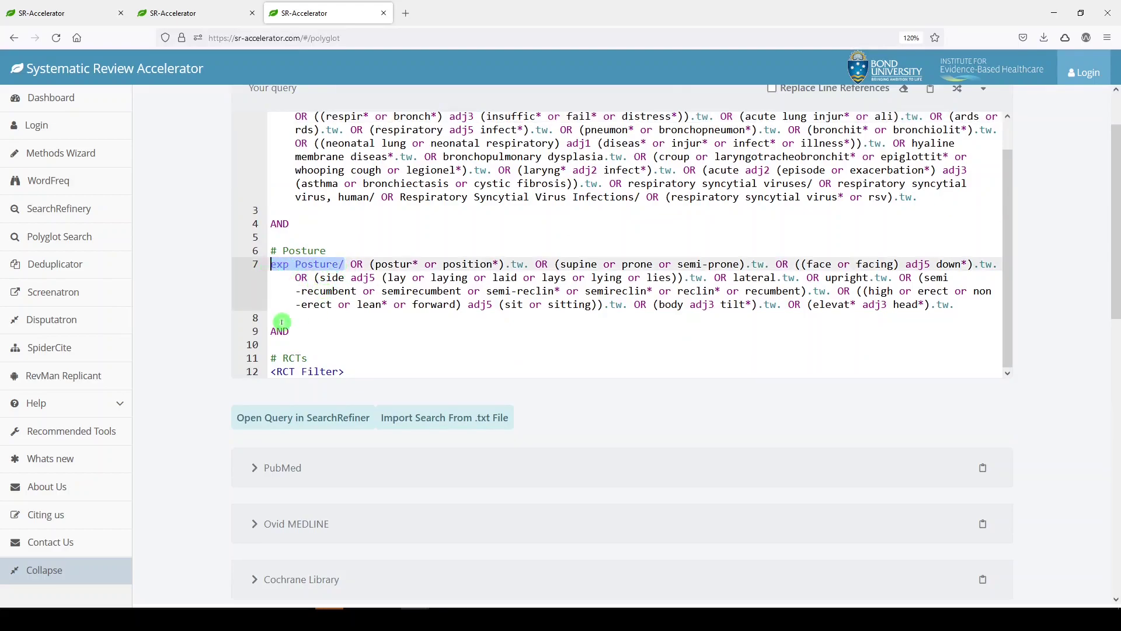
- Expand the PubMed translation and highlight its AND operator
{"action": "left_click", "coordinate": [288, 472]}
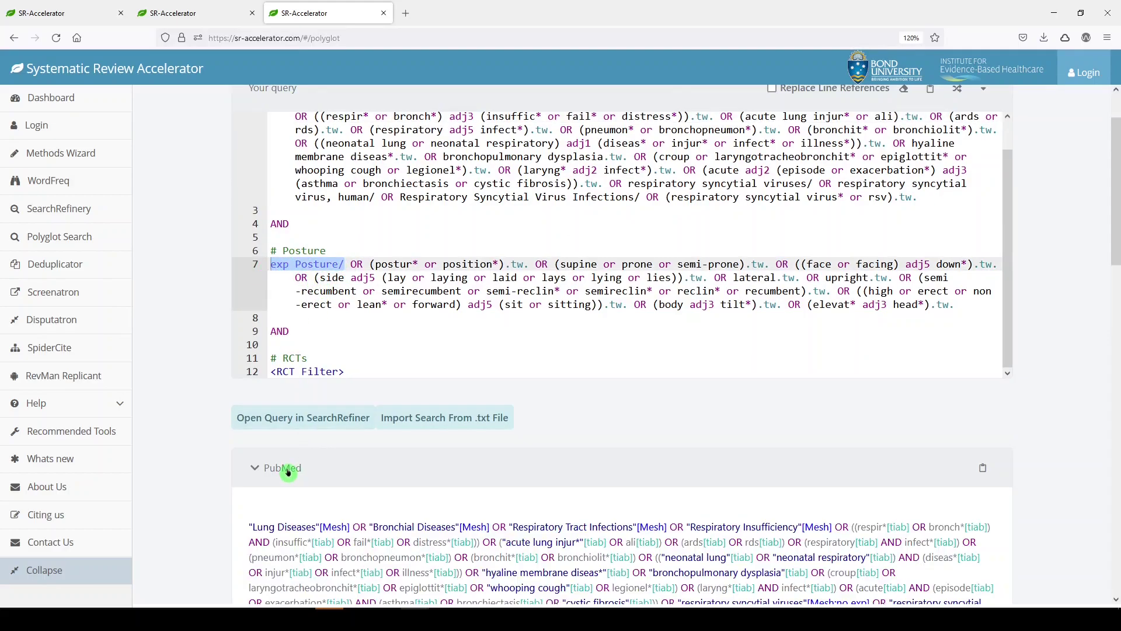
{"action": "scroll", "coordinate": [288, 472], "scroll_direction": "down", "scroll_amount": 4}
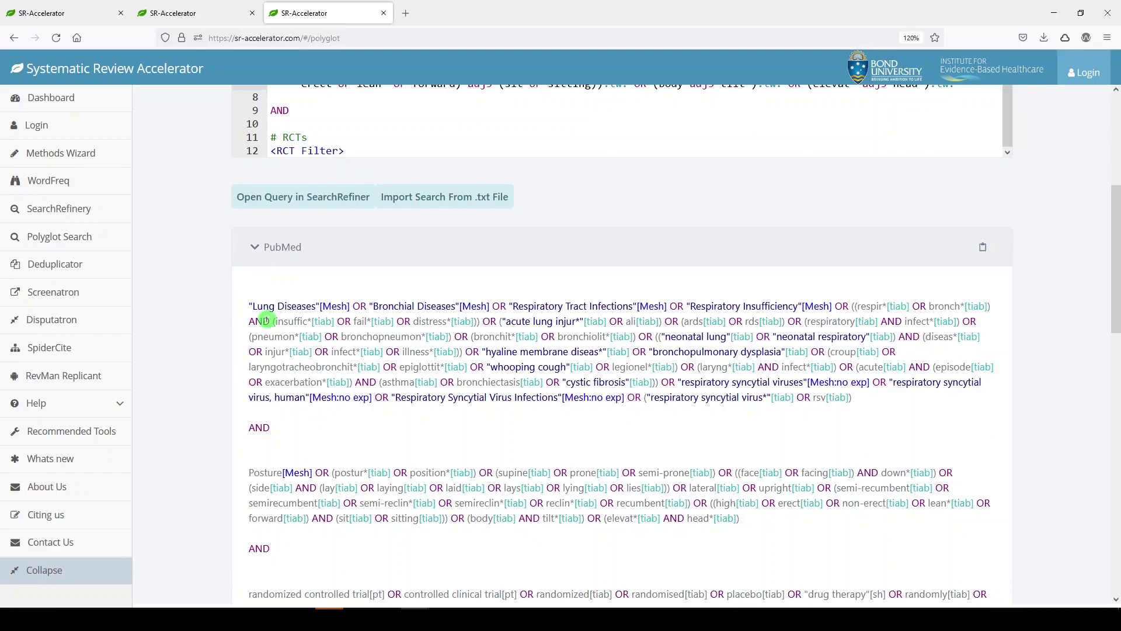
{"action": "left_click_drag", "start_coordinate": [265, 320], "coordinate": [249, 321]}
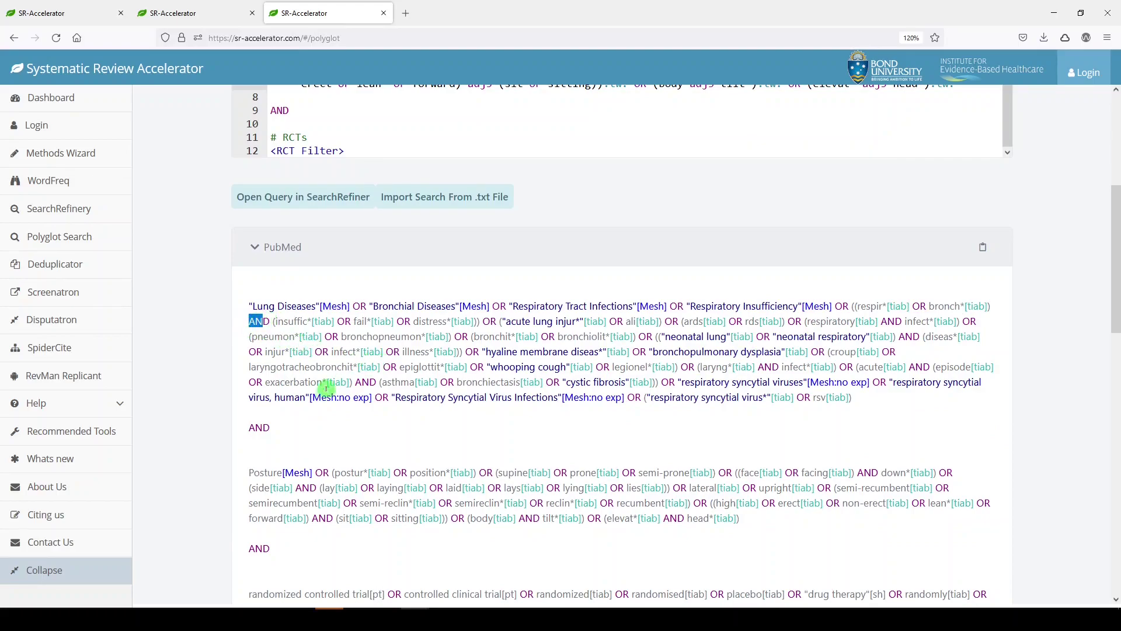
{"action": "left_click", "coordinate": [375, 425]}
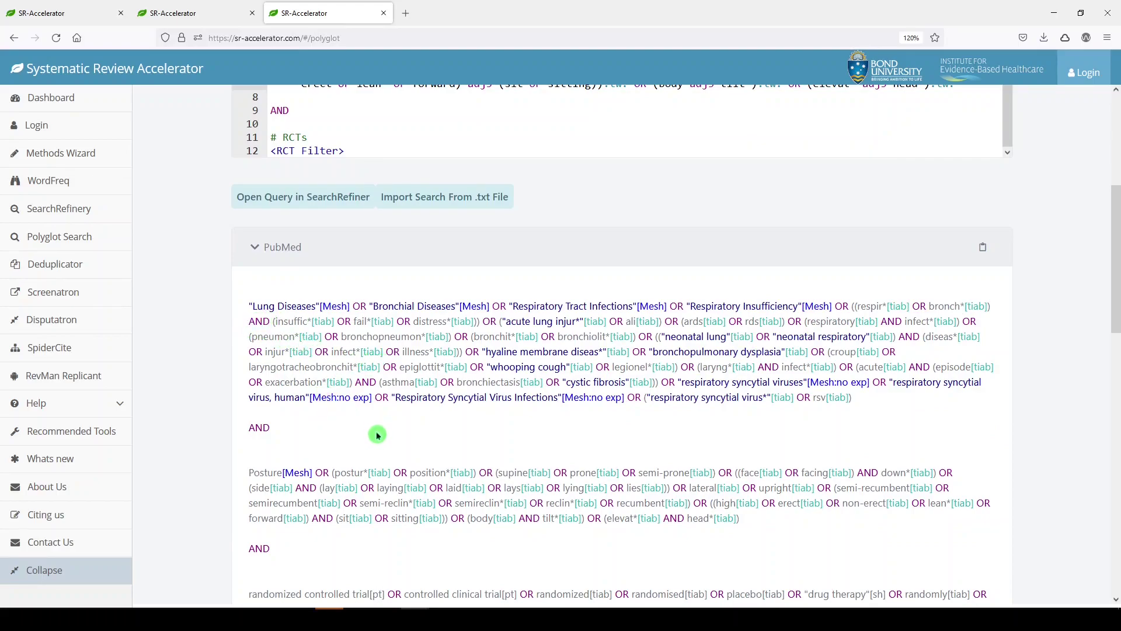
{"action": "scroll", "coordinate": [377, 435], "scroll_direction": "down", "scroll_amount": 5}
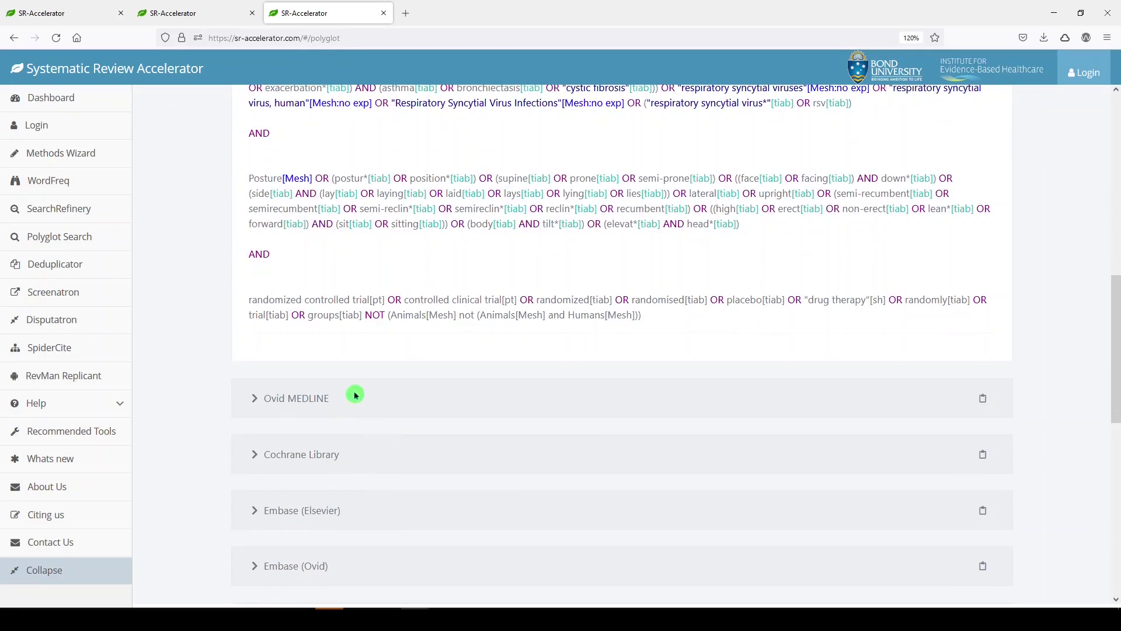
- Expand the Ovid MEDLINE and Cochrane Library translations and highlight Cochrane's NEAR/2 operator
{"action": "left_click", "coordinate": [343, 399]}
{"action": "scroll", "coordinate": [342, 400], "scroll_direction": "down", "scroll_amount": 3}
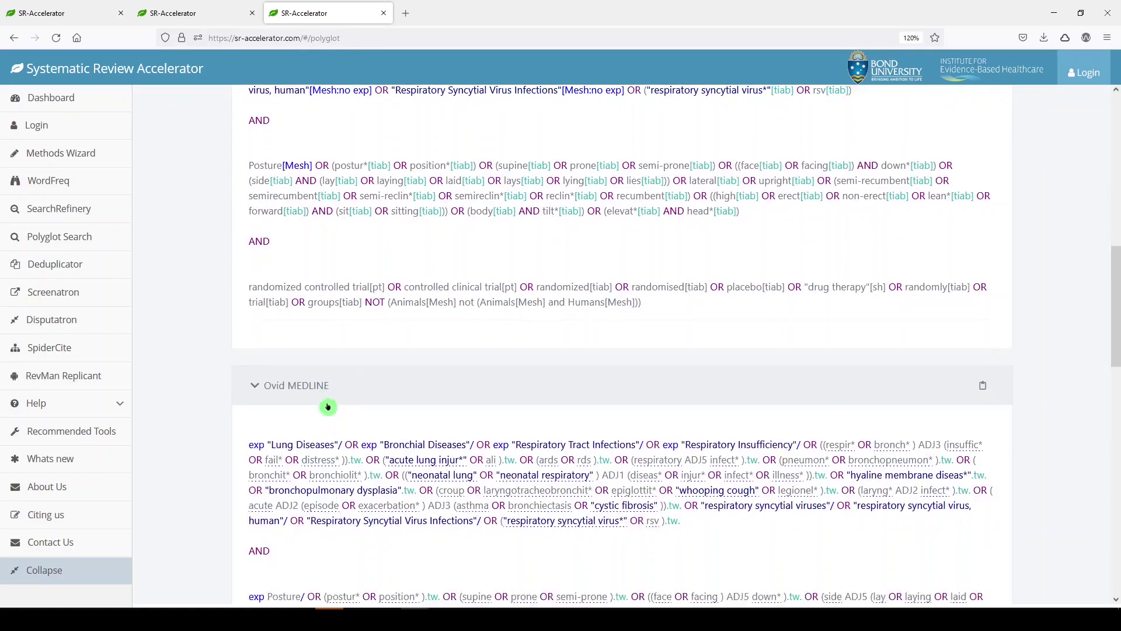
{"action": "scroll", "coordinate": [336, 406], "scroll_direction": "down", "scroll_amount": 4}
{"action": "left_click", "coordinate": [529, 433]}
{"action": "scroll", "coordinate": [534, 432], "scroll_direction": "down", "scroll_amount": 5}
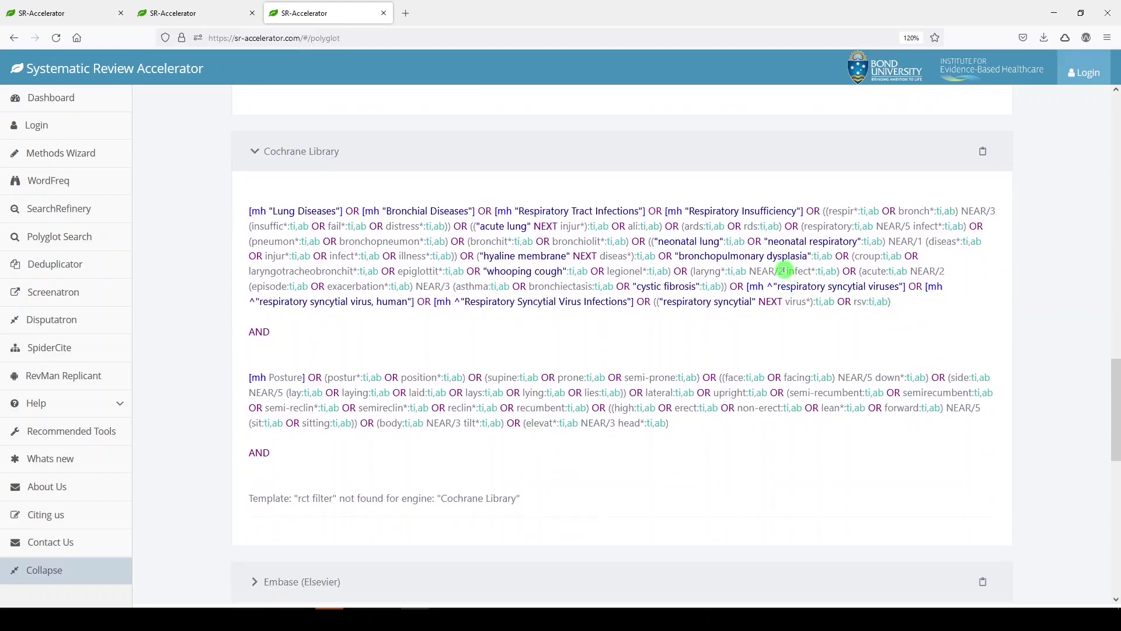
{"action": "left_click_drag", "start_coordinate": [785, 271], "coordinate": [754, 271]}
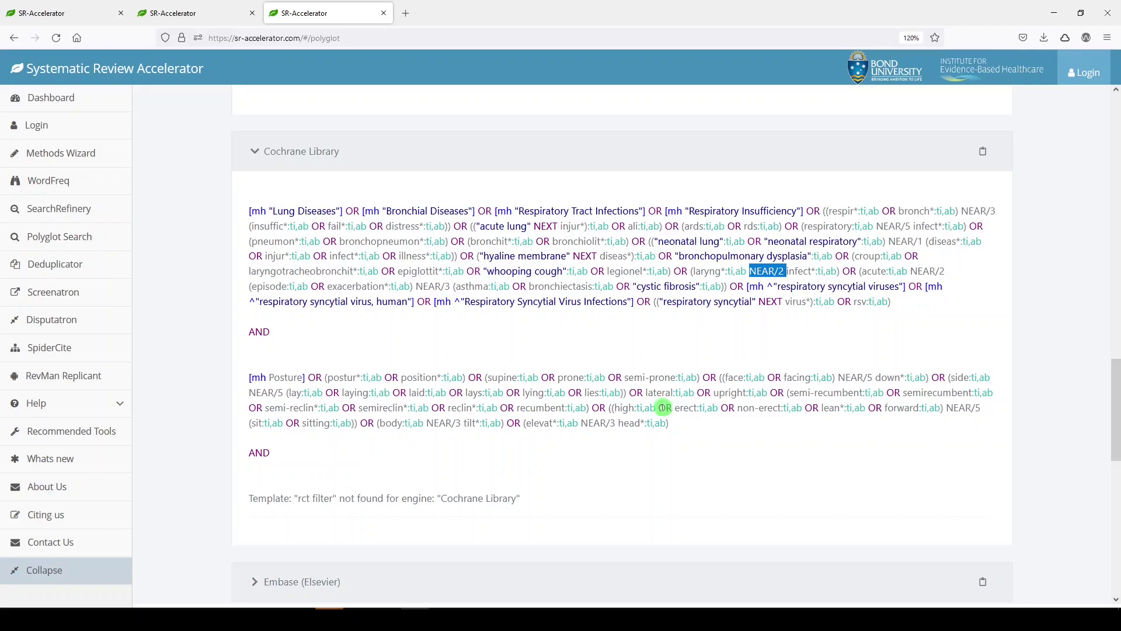
{"action": "scroll", "coordinate": [640, 409], "scroll_direction": "down", "scroll_amount": 3}
- Expand the Embase (Elsevier) translation and select its four /exp subject headings, starting with Bronchial Diseases
{"action": "scroll", "coordinate": [295, 408], "scroll_direction": "down", "scroll_amount": 2}
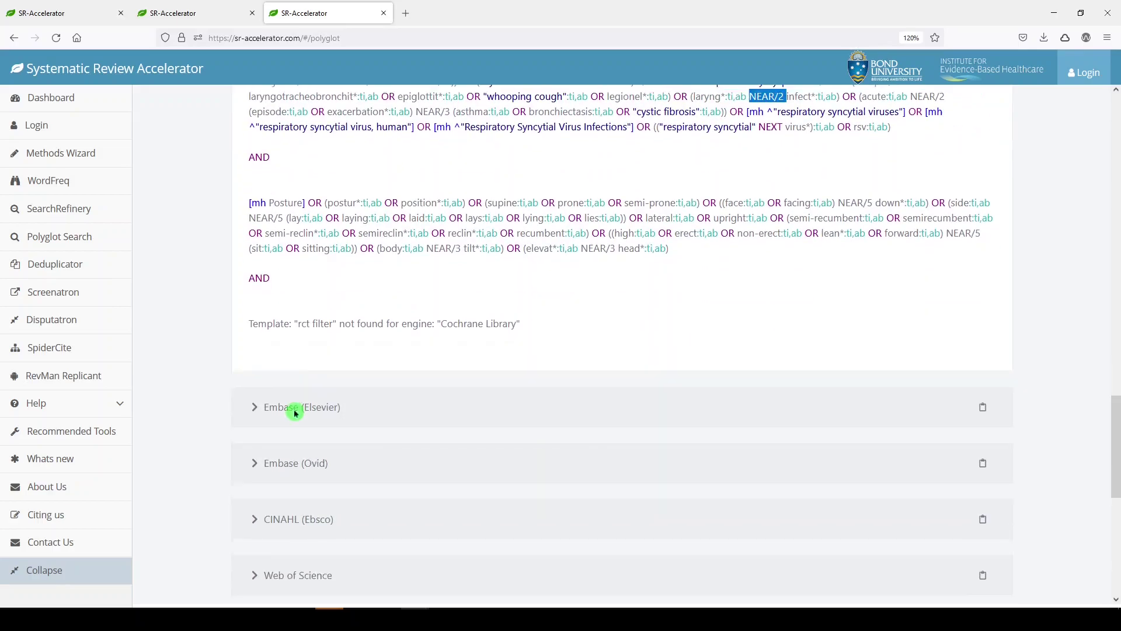
{"action": "left_click", "coordinate": [296, 365]}
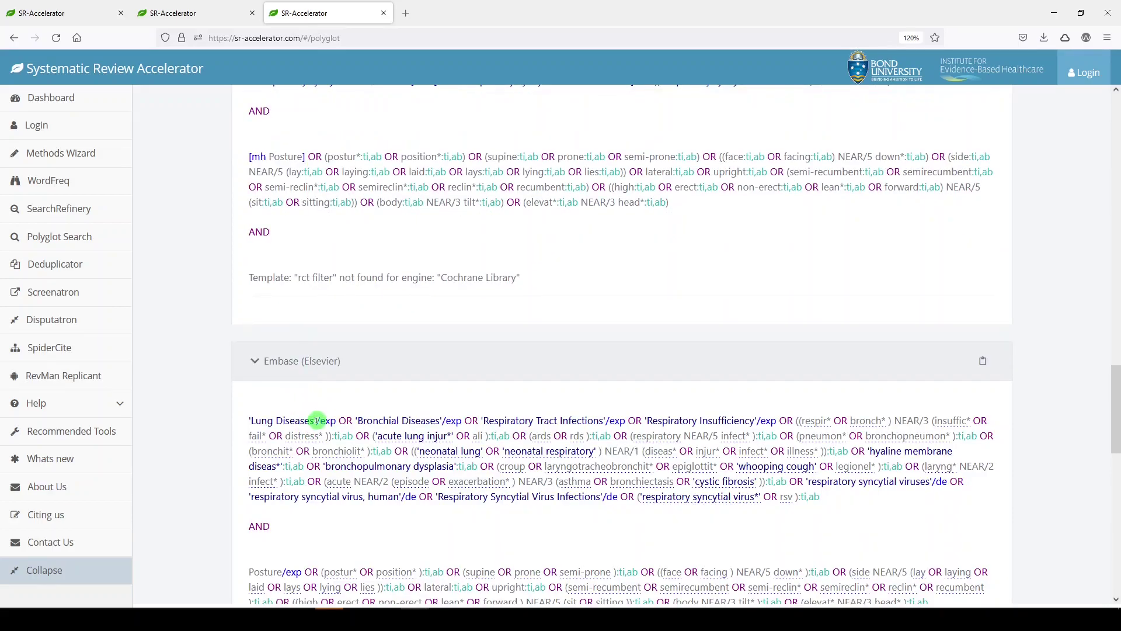
{"action": "left_click_drag", "start_coordinate": [461, 421], "coordinate": [373, 421]}
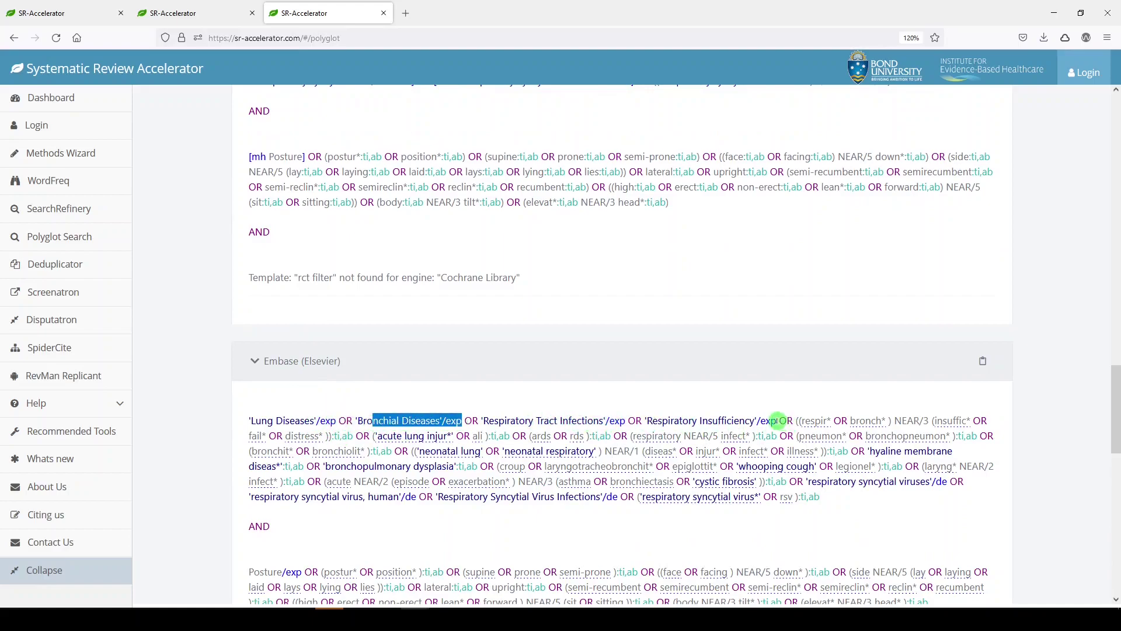
{"action": "left_click_drag", "start_coordinate": [778, 420], "coordinate": [238, 420]}
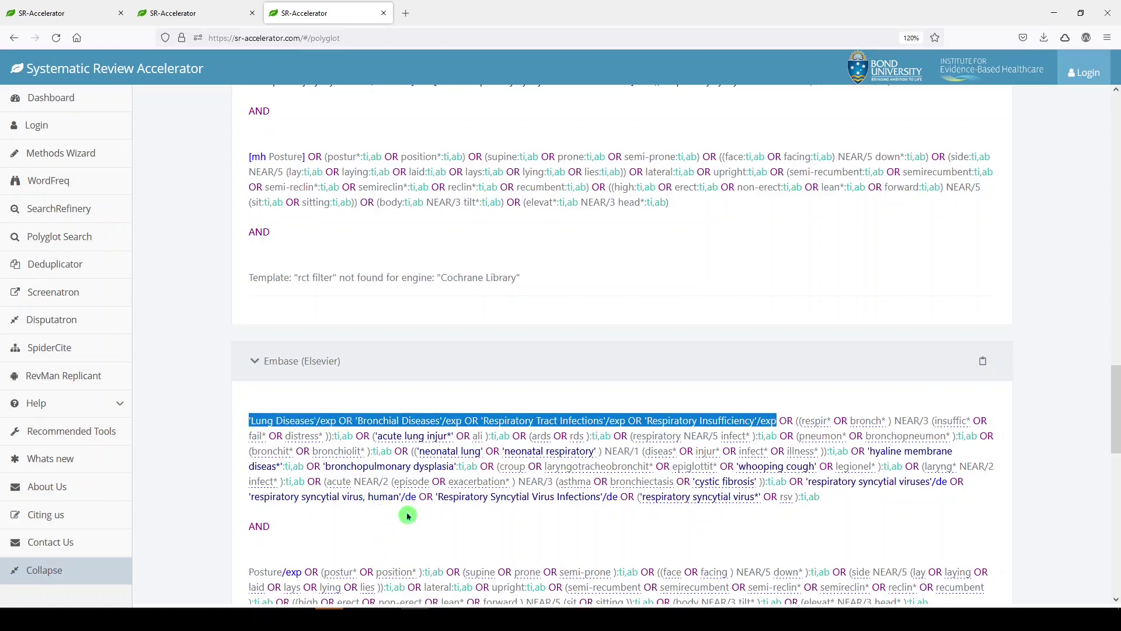
{"action": "scroll", "coordinate": [410, 524], "scroll_direction": "down", "scroll_amount": 1}
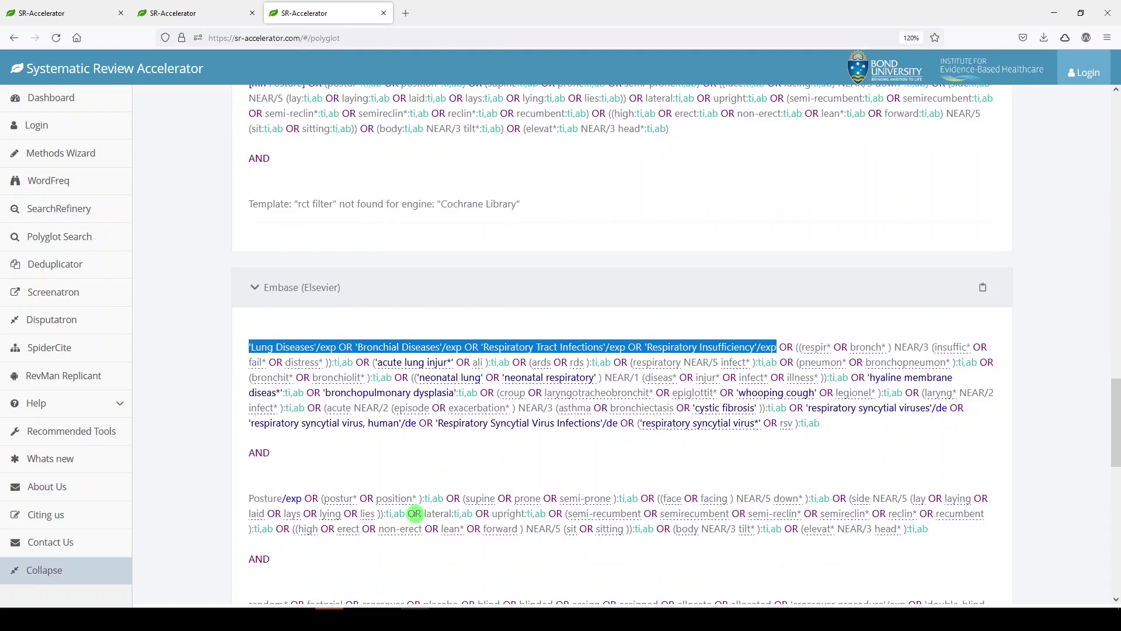
{"action": "scroll", "coordinate": [416, 513], "scroll_direction": "down", "scroll_amount": 6}
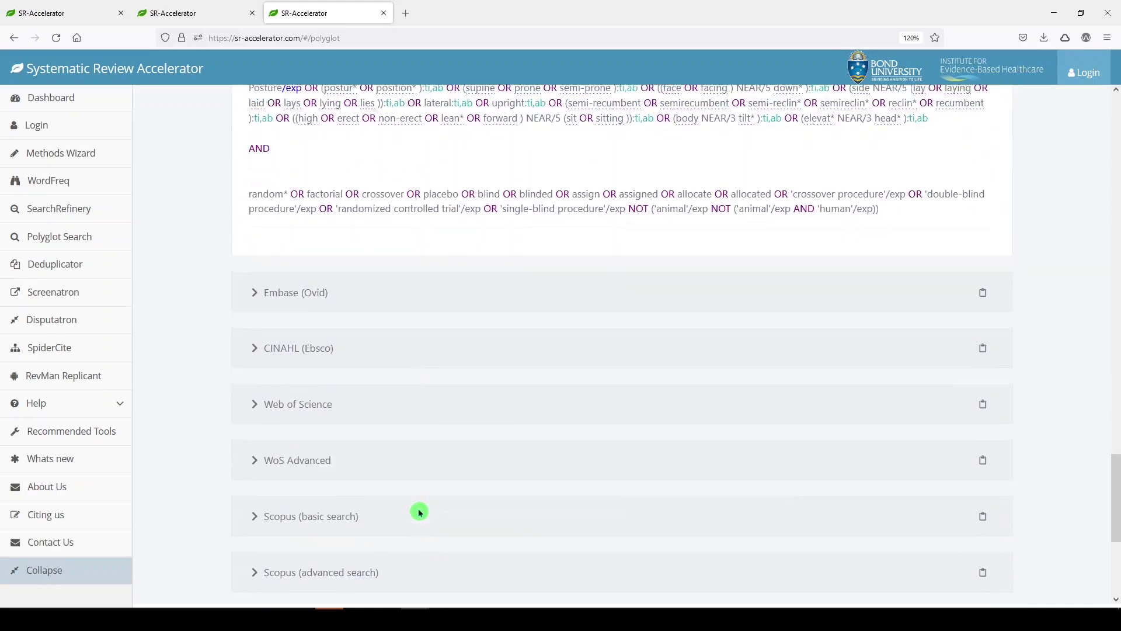
- Expand the ProQuest Health and Medical translation and scroll back to the top
{"action": "scroll", "coordinate": [419, 512], "scroll_direction": "down", "scroll_amount": 4}
{"action": "scroll", "coordinate": [419, 523], "scroll_direction": "down", "scroll_amount": 1}
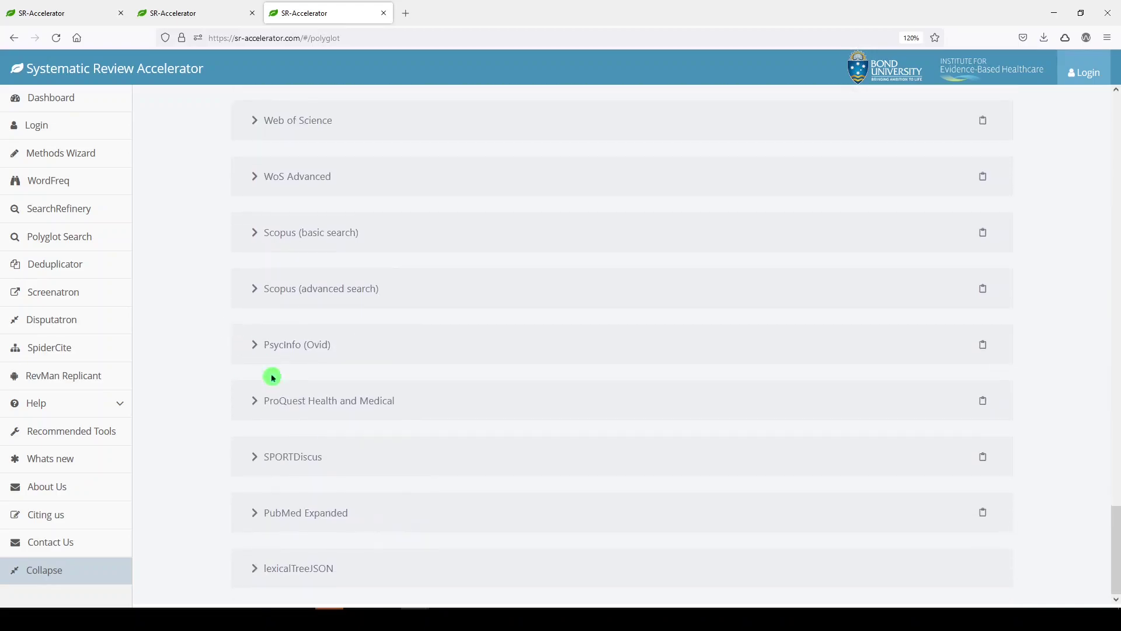
{"action": "left_click", "coordinate": [280, 402]}
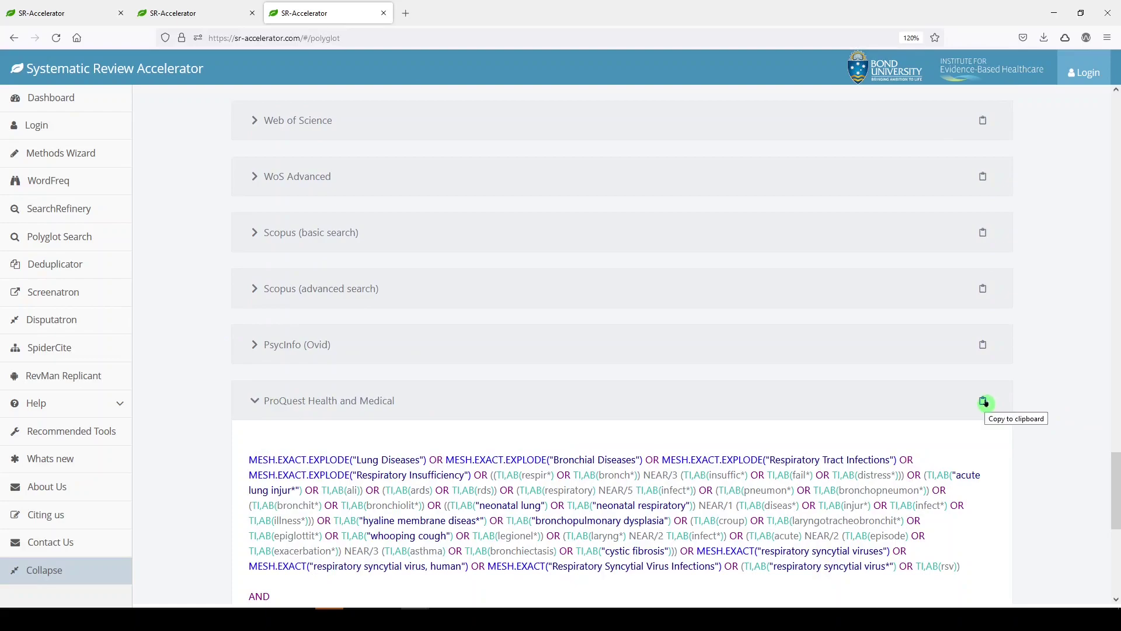
{"action": "scroll", "coordinate": [802, 474], "scroll_direction": "up", "scroll_amount": 15}
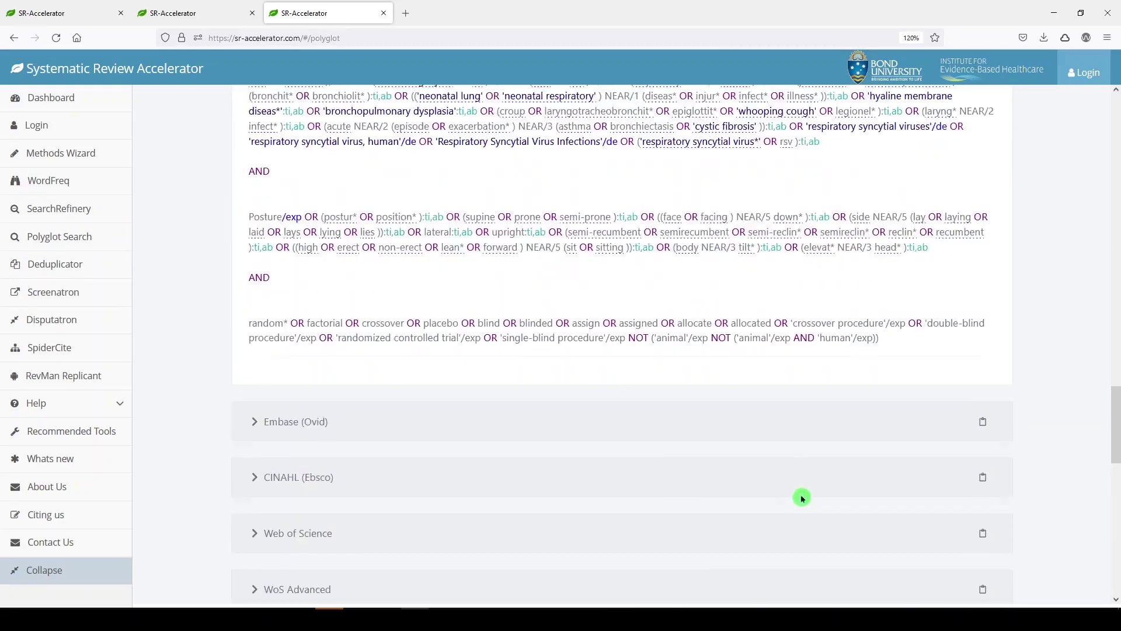
{"action": "scroll", "coordinate": [863, 315], "scroll_direction": "up", "scroll_amount": 15}
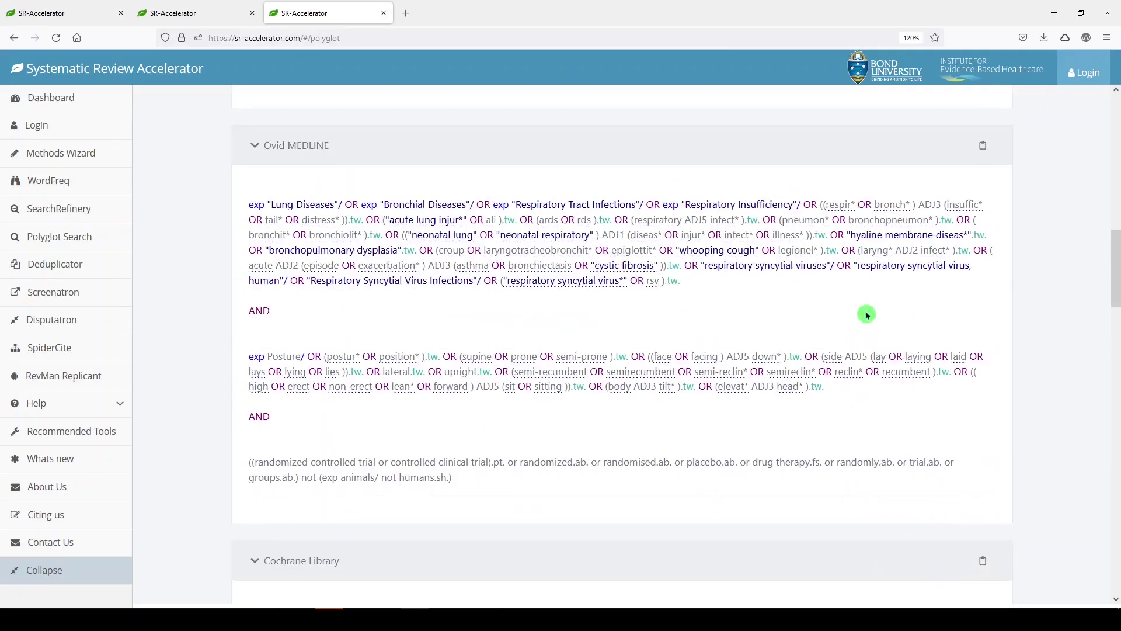
{"action": "scroll", "coordinate": [863, 336], "scroll_direction": "up", "scroll_amount": 5}
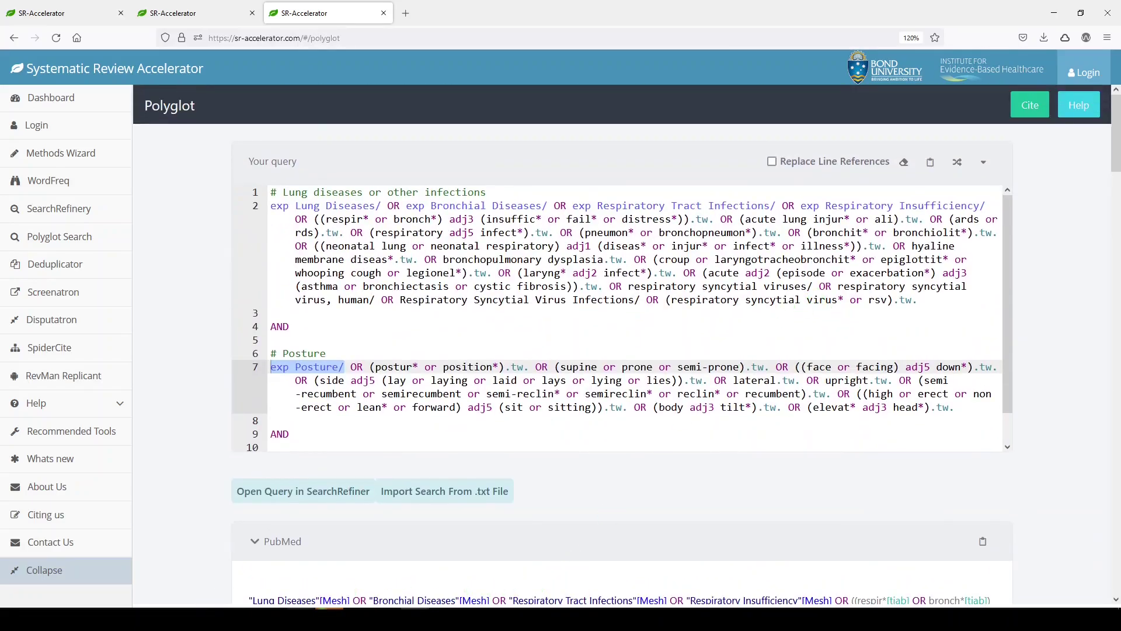
- Switch to Word Document2 and select the whole cystic fibrosis/Trikafta PubMed query
{"action": "left_click", "coordinate": [300, 619]}
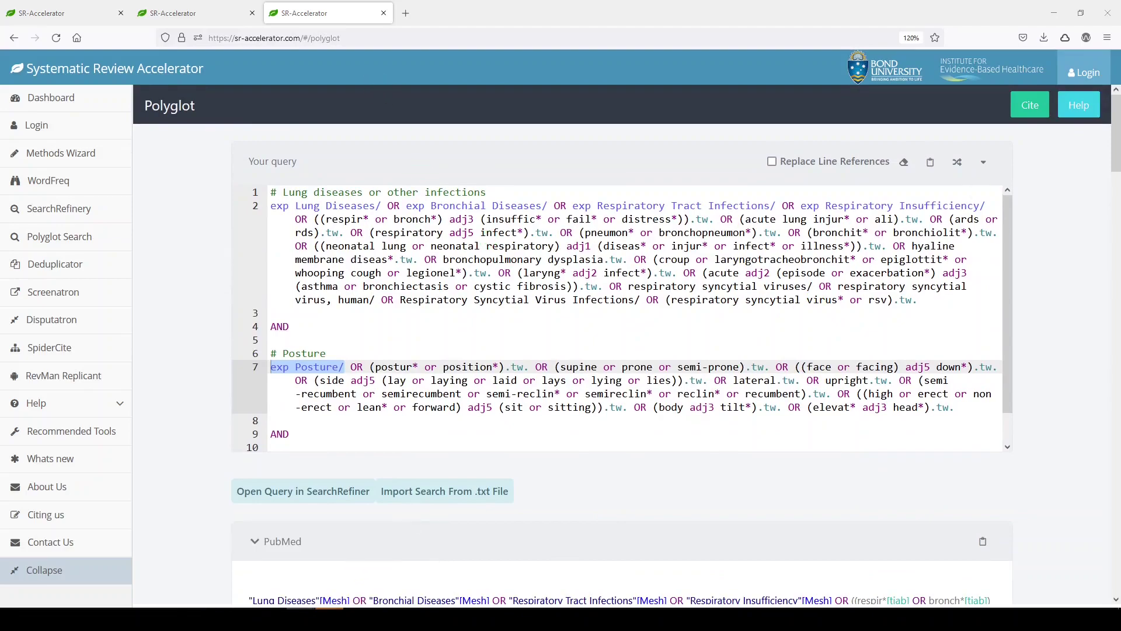
{"action": "key", "text": "alt+Tab"}
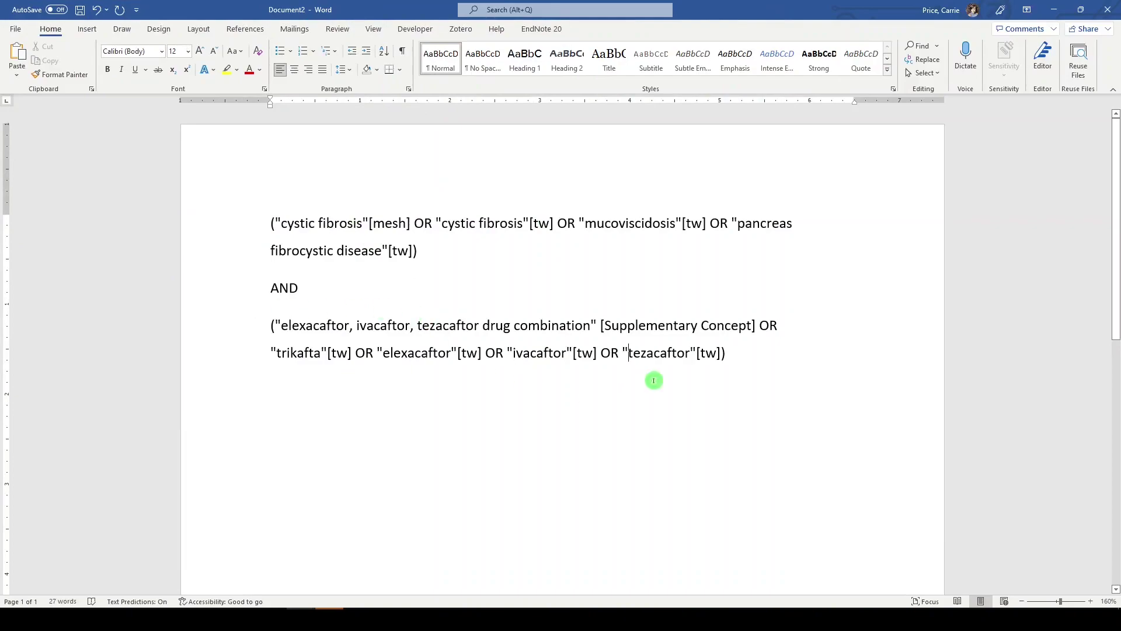
{"action": "left_click", "coordinate": [726, 358]}
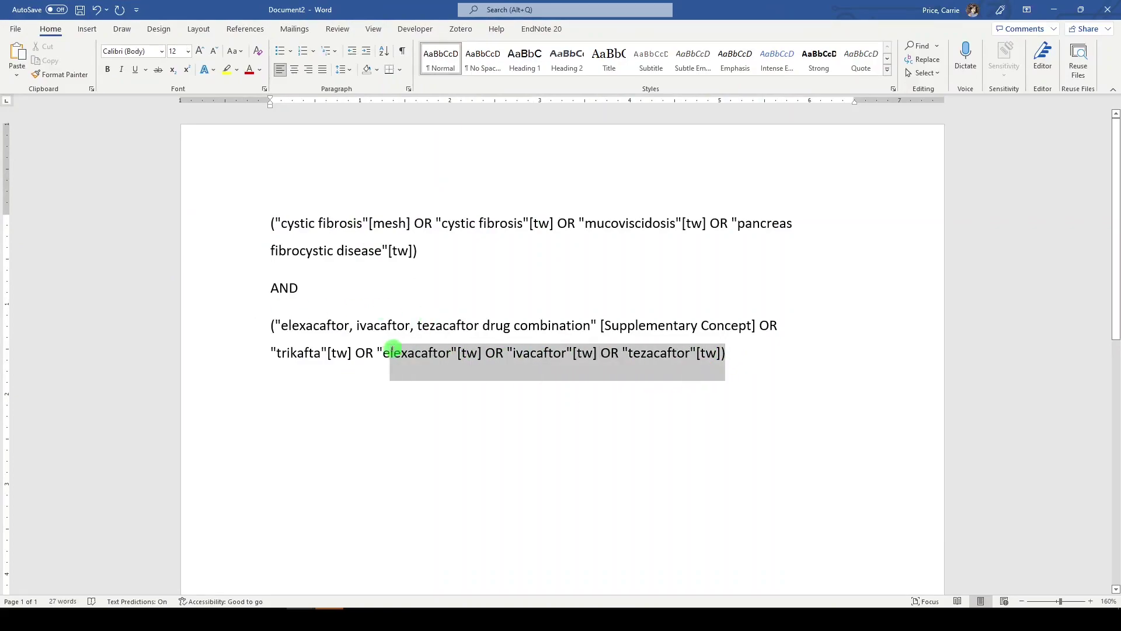
{"action": "left_click_drag", "start_coordinate": [393, 351], "coordinate": [283, 207]}
{"action": "key", "text": "ctrl+c"}
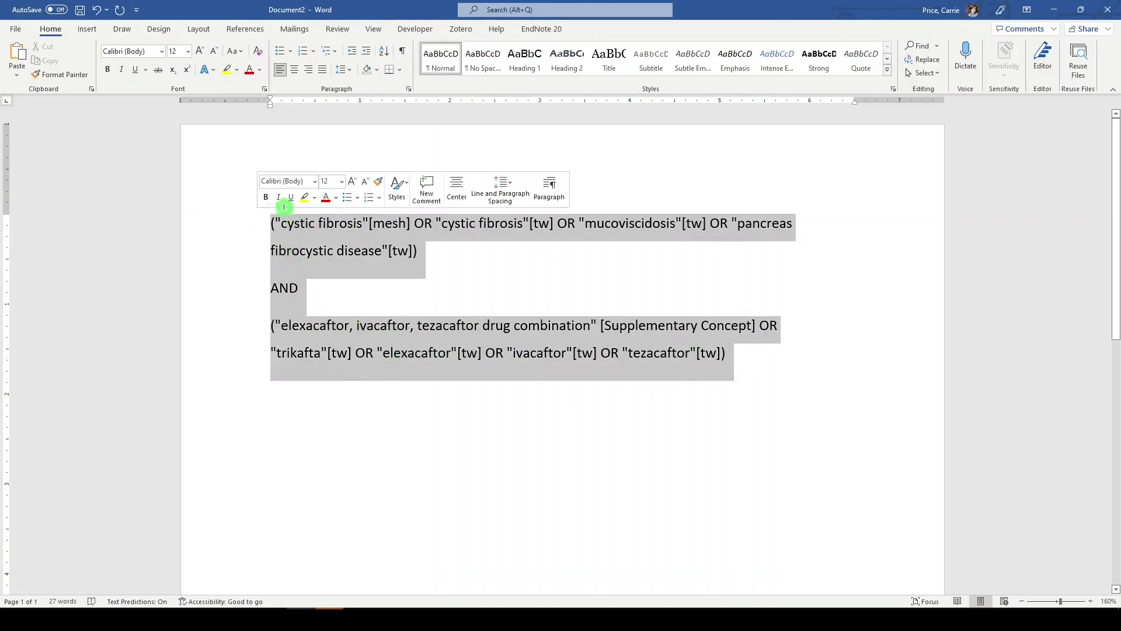
- Minimize Word, clear the Polyglot editor and paste in the cystic fibrosis/Trikafta query
{"action": "left_click", "coordinate": [1054, 9]}
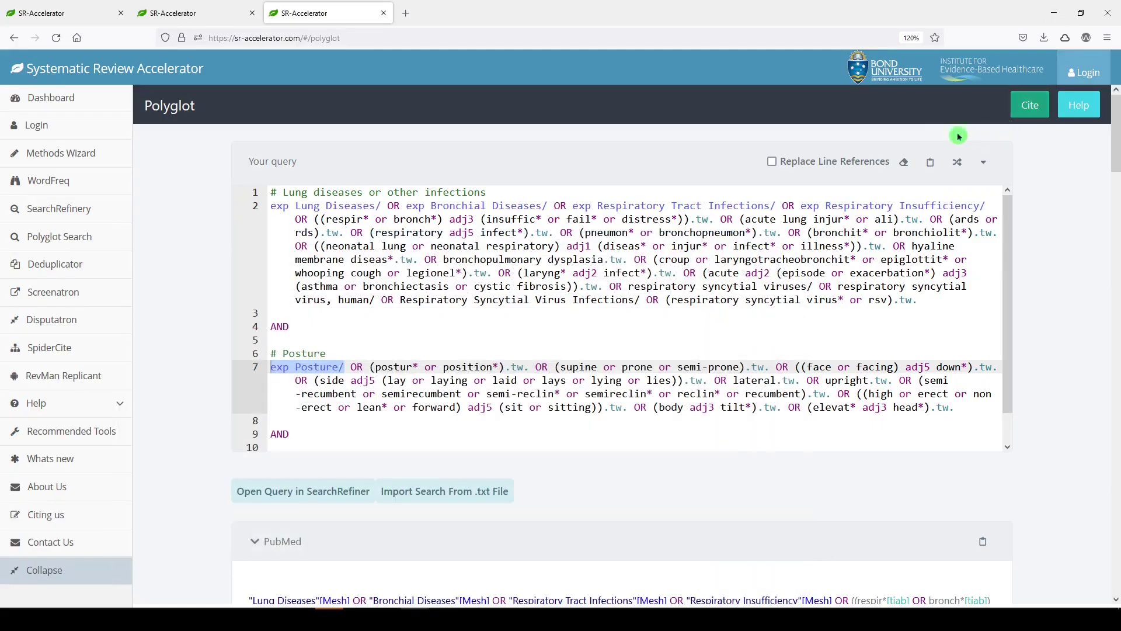
{"action": "left_click", "coordinate": [904, 167]}
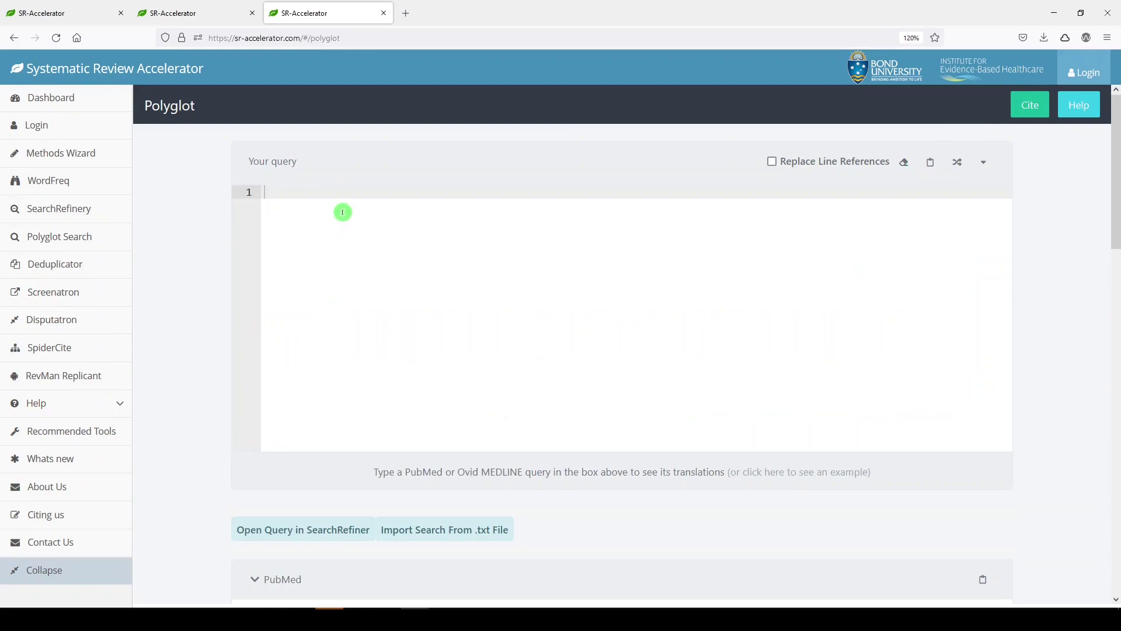
{"action": "key", "text": "ctrl+v"}
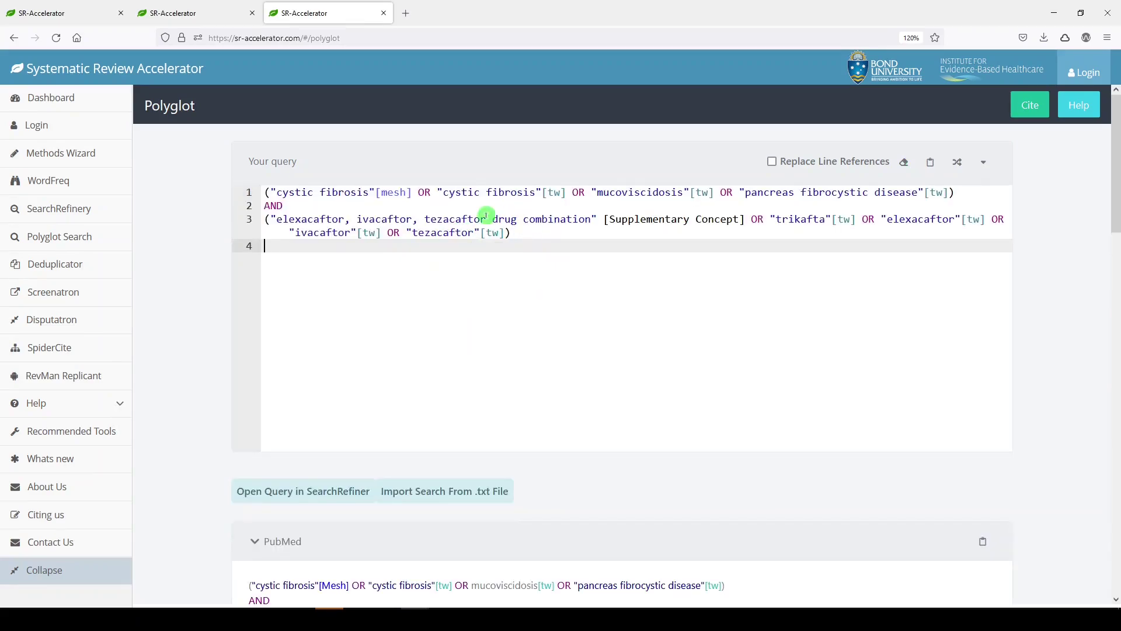
- Expand the Embase (Ovid), CINAHL (Ebsco) and Web of Science translations of the query
{"action": "scroll", "coordinate": [461, 302], "scroll_direction": "down", "scroll_amount": 2}
{"action": "scroll", "coordinate": [350, 391], "scroll_direction": "down", "scroll_amount": 6}
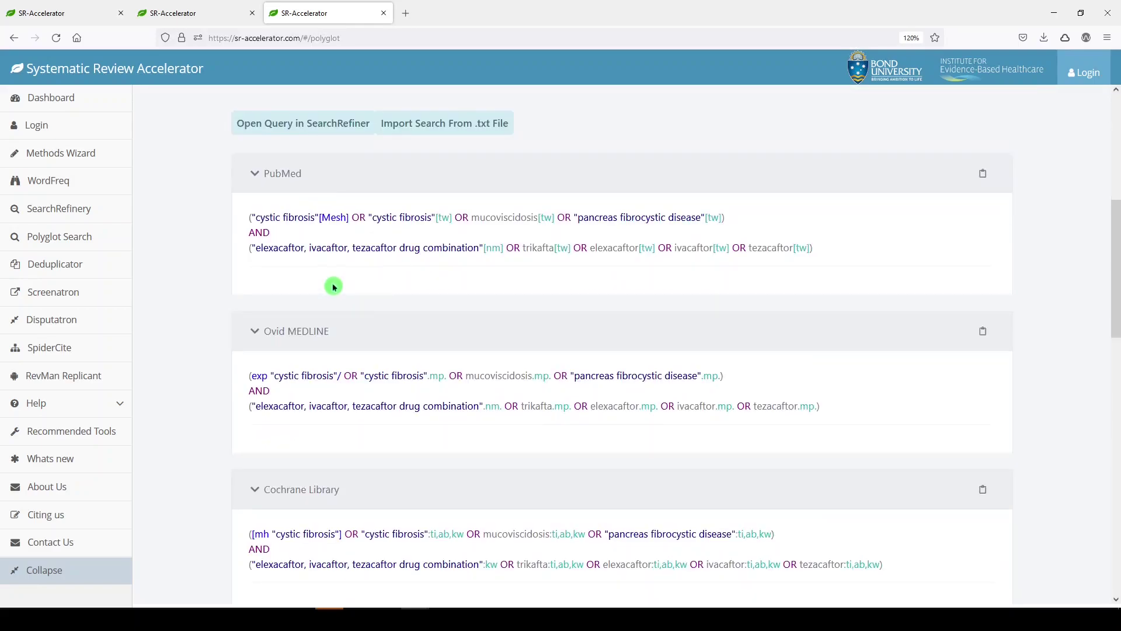
{"action": "scroll", "coordinate": [336, 285], "scroll_direction": "down", "scroll_amount": 2}
{"action": "scroll", "coordinate": [345, 288], "scroll_direction": "down", "scroll_amount": 4}
{"action": "scroll", "coordinate": [345, 289], "scroll_direction": "down", "scroll_amount": 6}
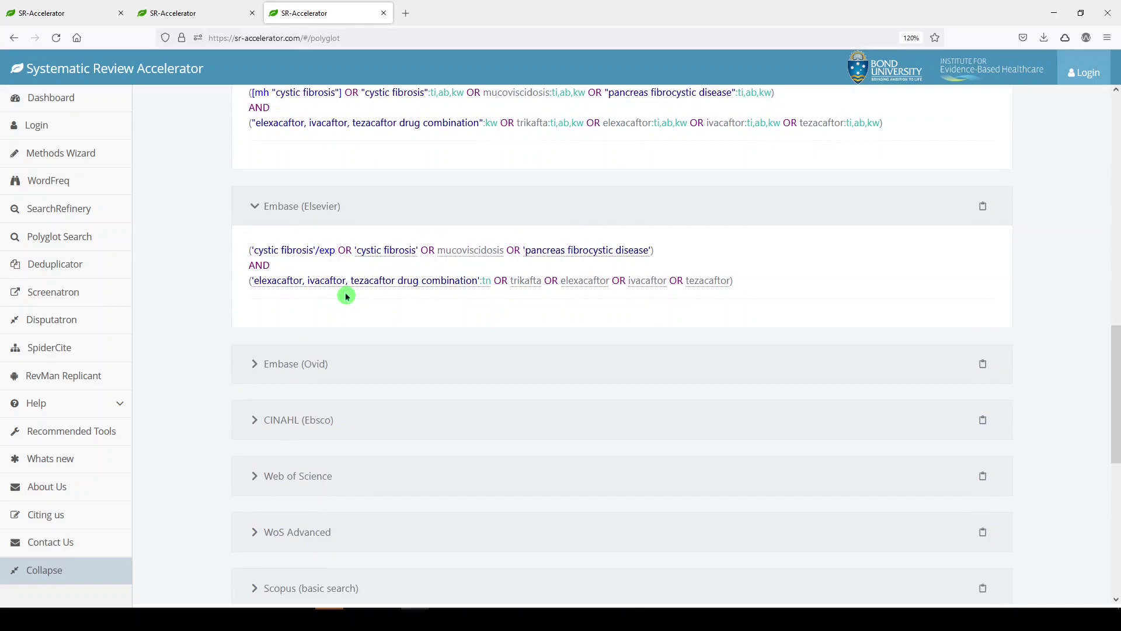
{"action": "scroll", "coordinate": [346, 296], "scroll_direction": "down", "scroll_amount": 4}
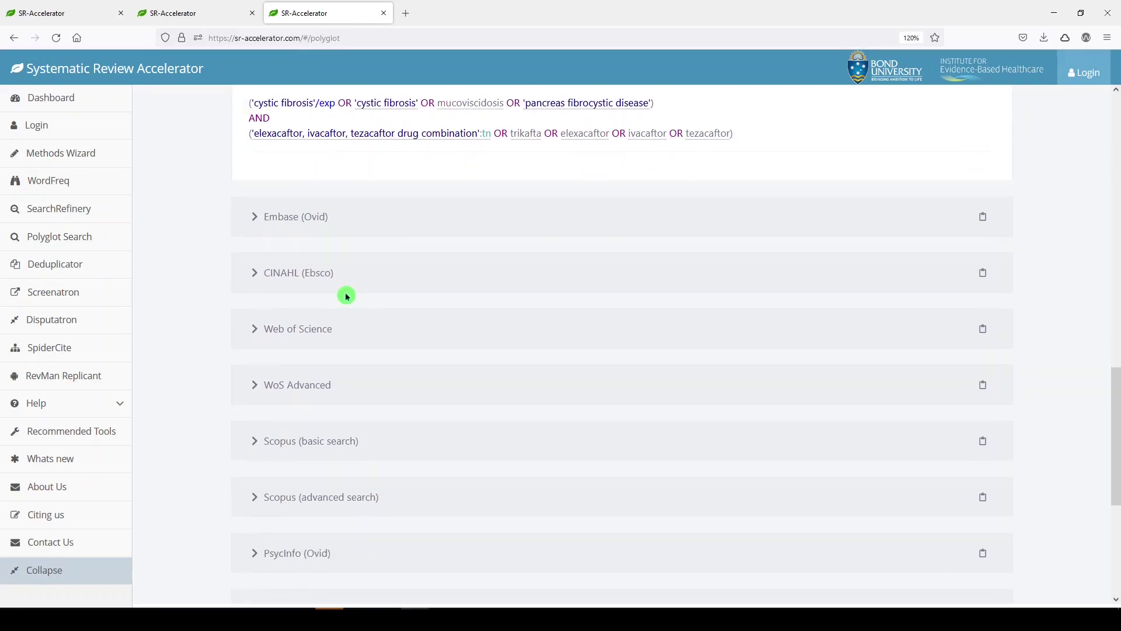
{"action": "left_click", "coordinate": [281, 227]}
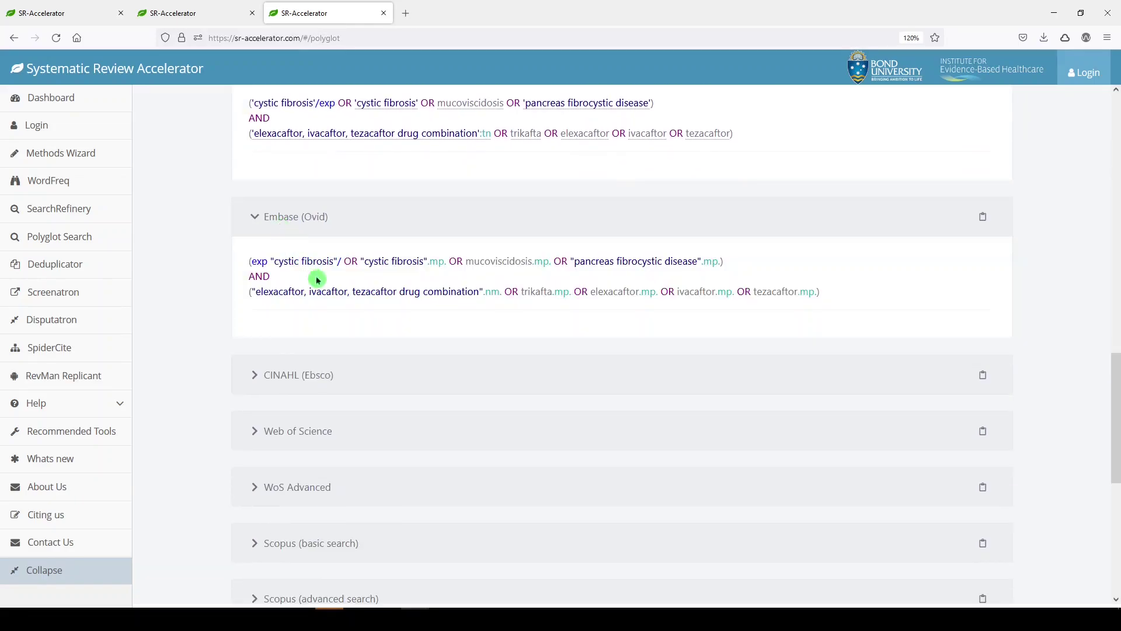
{"action": "left_click", "coordinate": [308, 377]}
{"action": "scroll", "coordinate": [298, 450], "scroll_direction": "down", "scroll_amount": 2}
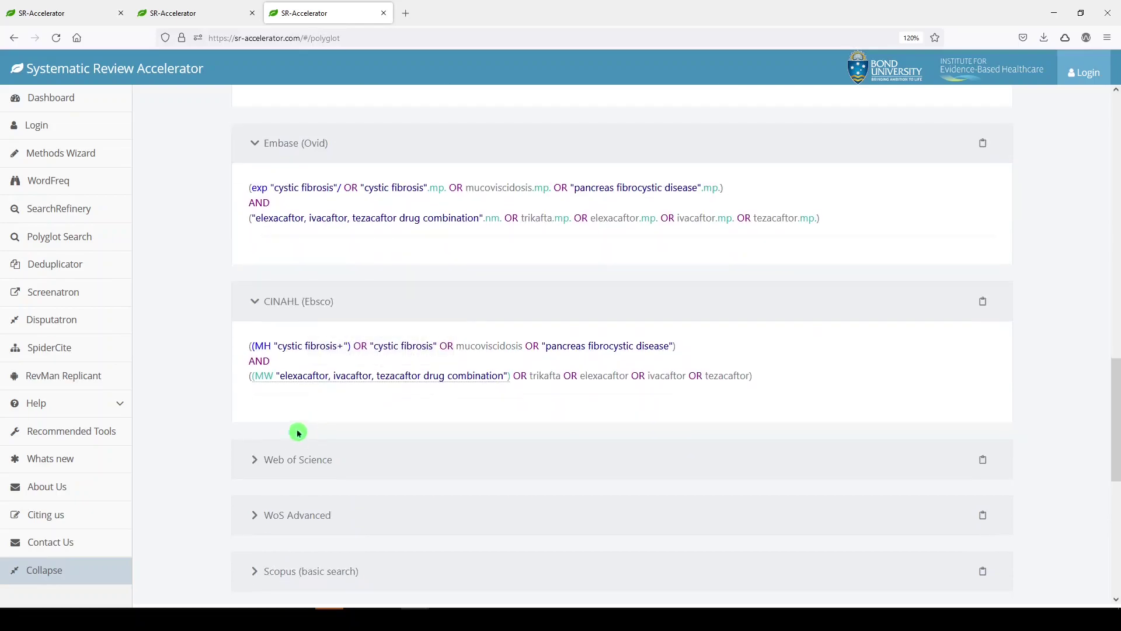
{"action": "left_click", "coordinate": [295, 460]}
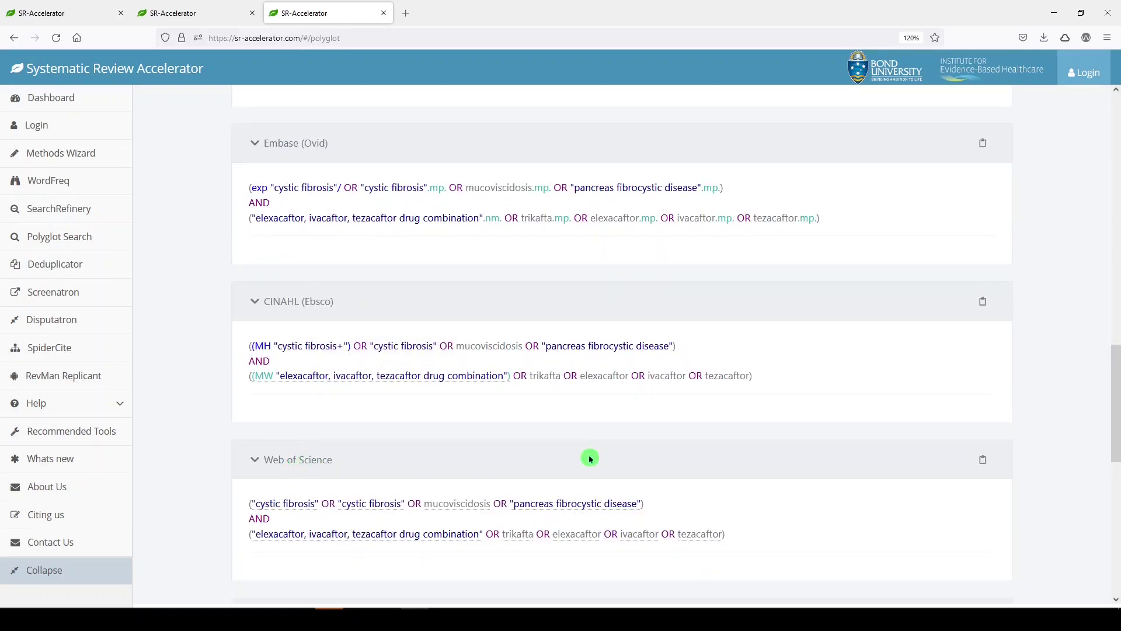
{"action": "scroll", "coordinate": [590, 458], "scroll_direction": "up", "scroll_amount": 8}
{"action": "scroll", "coordinate": [592, 457], "scroll_direction": "up", "scroll_amount": 4}
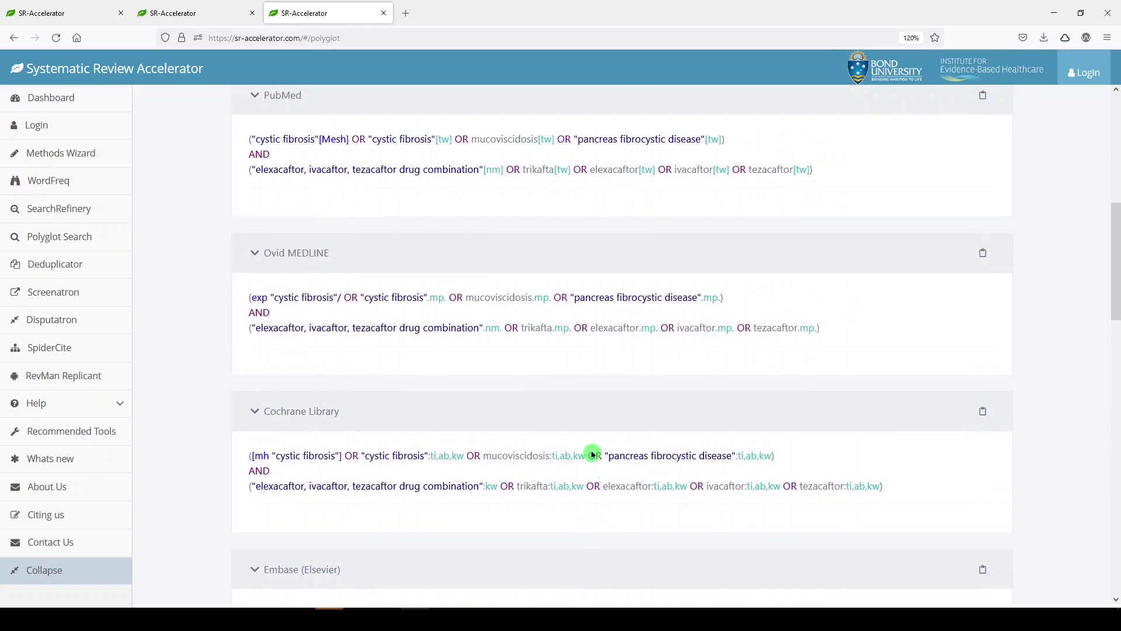
{"action": "scroll", "coordinate": [602, 438], "scroll_direction": "up", "scroll_amount": 3}
{"action": "scroll", "coordinate": [602, 438], "scroll_direction": "up", "scroll_amount": 2}
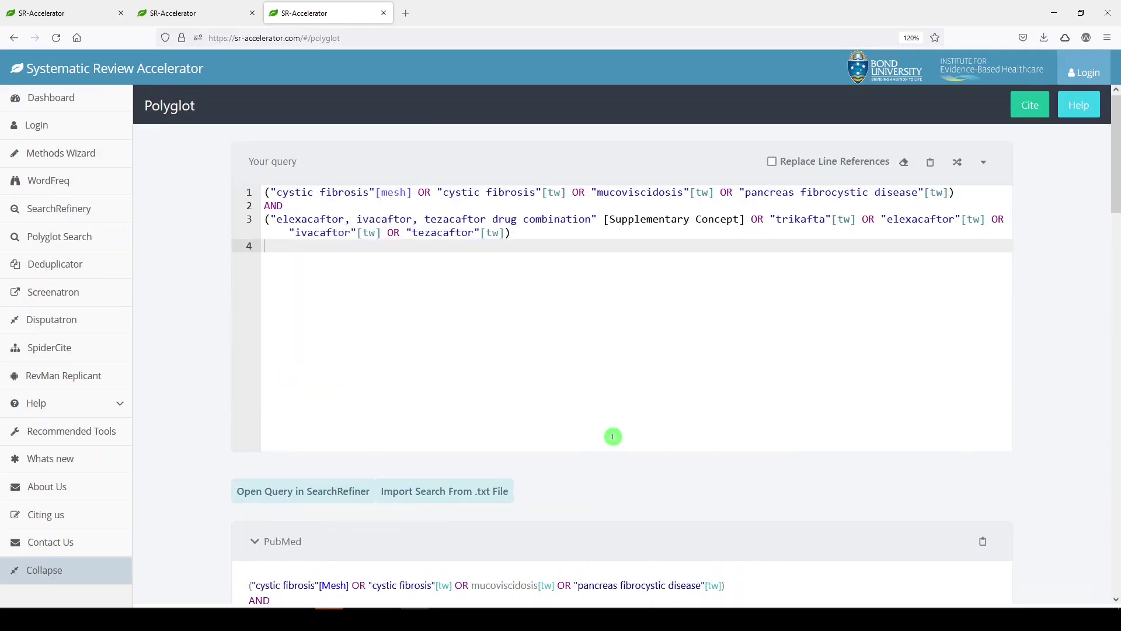